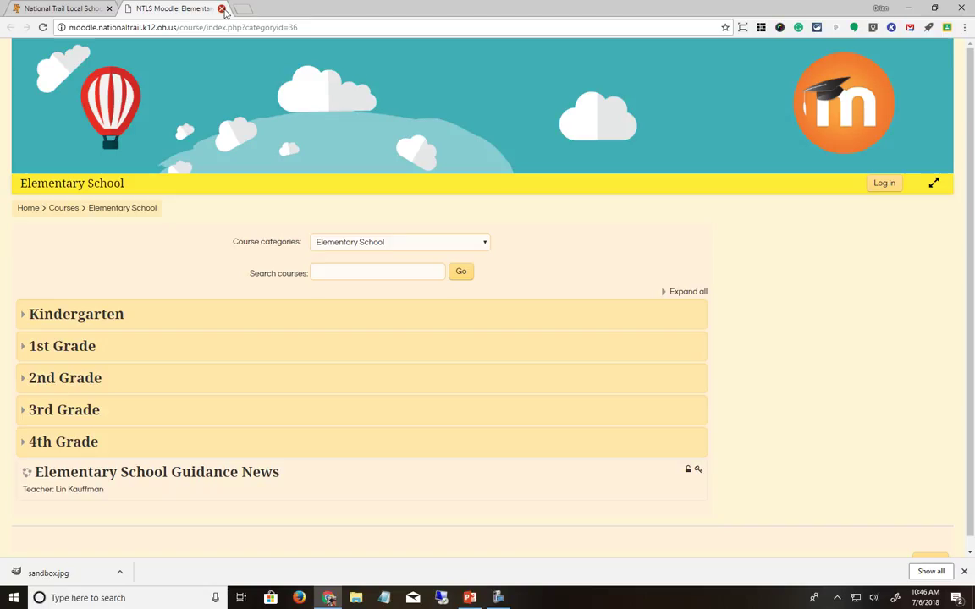
Close the Elementary School course listing, log in to the Moodle site with the prefilled credentials, and go to the dashboard.
{"action": "left_click", "coordinate": [223, 9]}
{"action": "scroll", "coordinate": [707, 205], "scroll_direction": "up", "scroll_amount": 15}
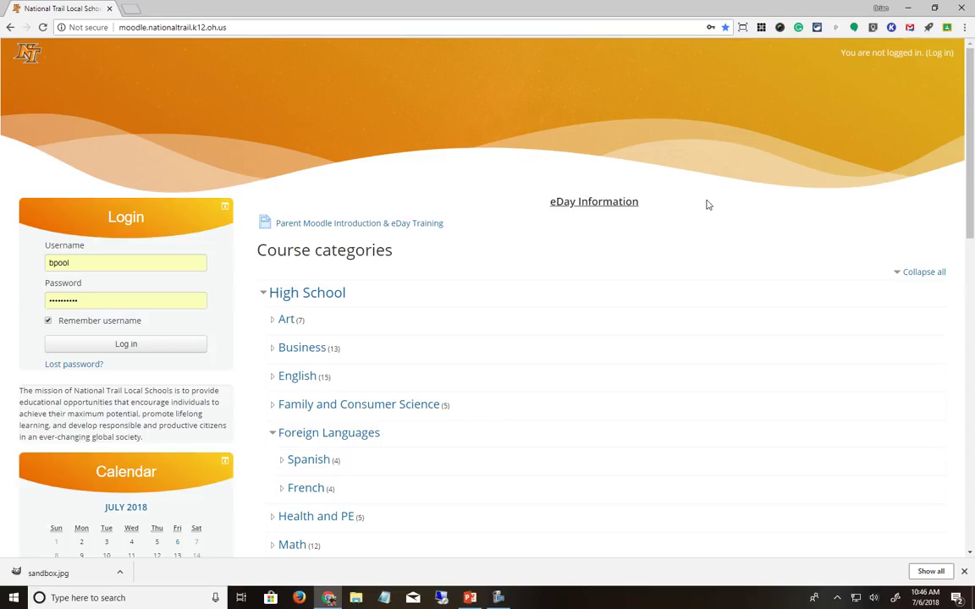
{"action": "left_click", "coordinate": [156, 347]}
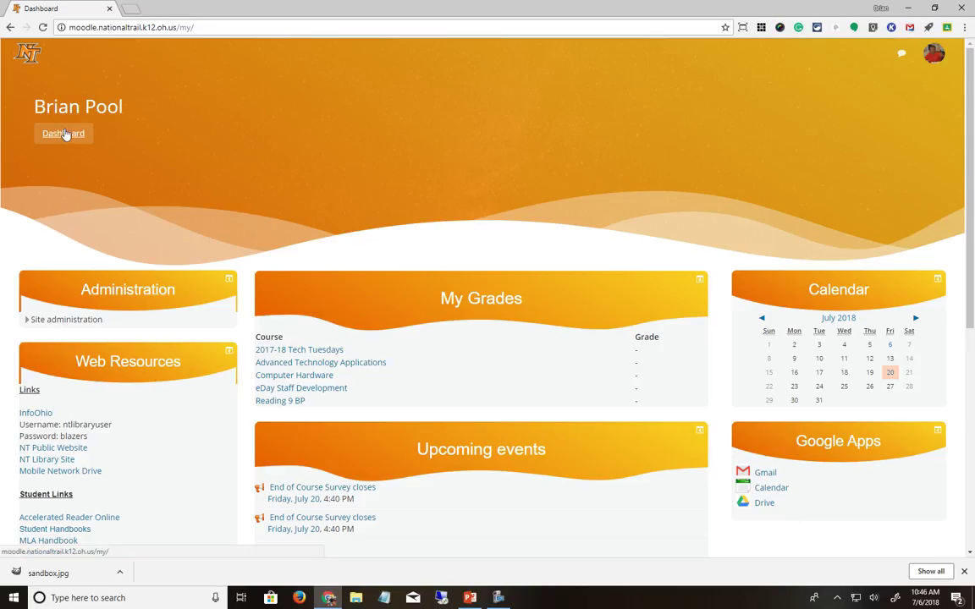
{"action": "left_click", "coordinate": [27, 55]}
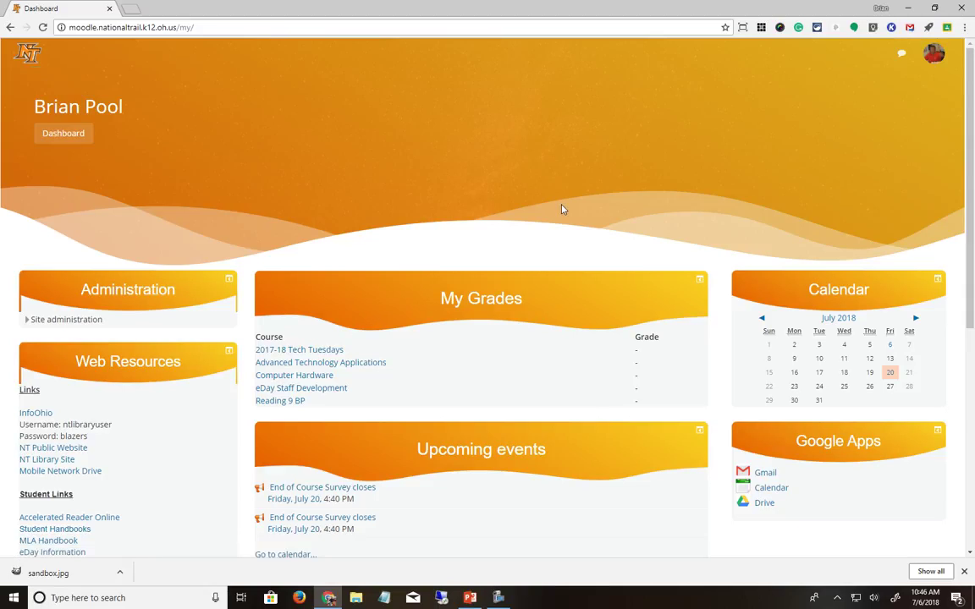
Open the Reading 9 BP course from the My courses list on the dashboard and look over its sections.
{"action": "scroll", "coordinate": [564, 206], "scroll_direction": "down", "scroll_amount": 4}
{"action": "scroll", "coordinate": [564, 206], "scroll_direction": "up", "scroll_amount": 3}
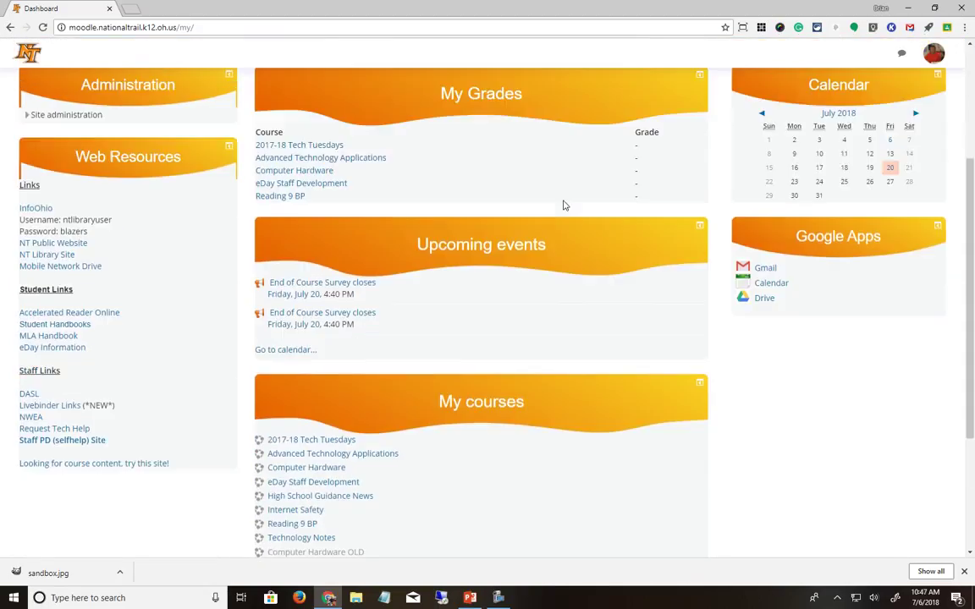
{"action": "scroll", "coordinate": [564, 206], "scroll_direction": "down", "scroll_amount": 3}
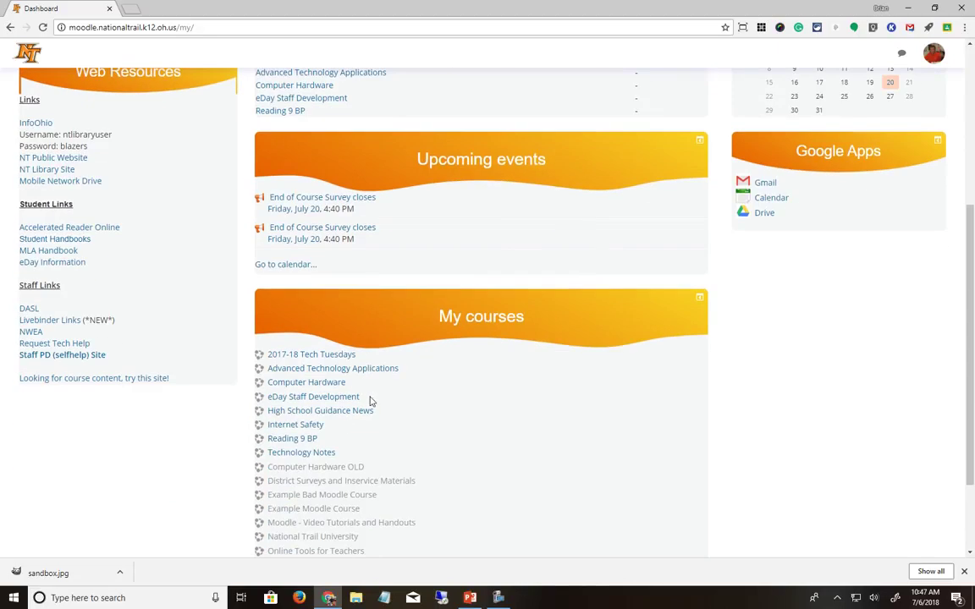
{"action": "left_click", "coordinate": [303, 439]}
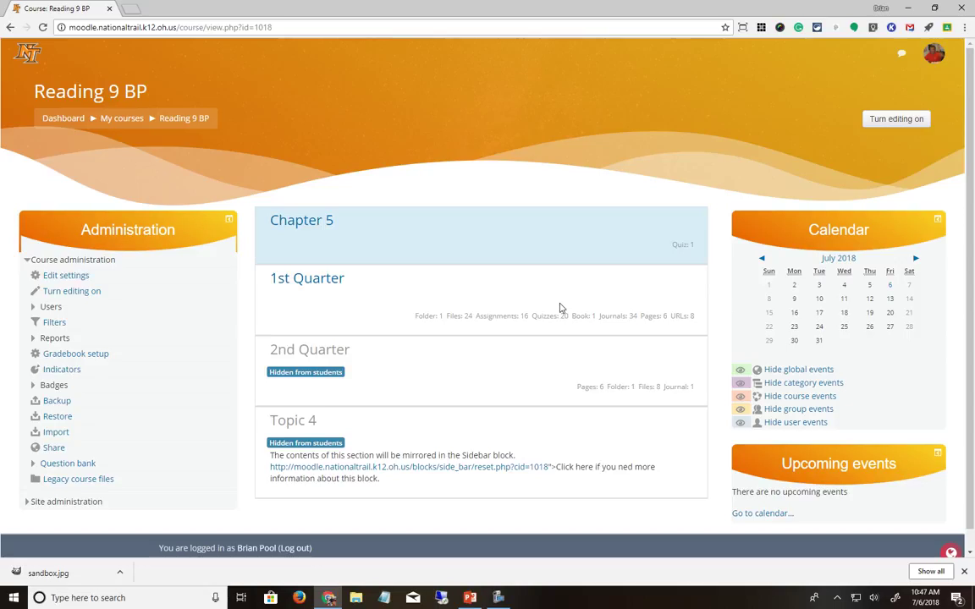
{"action": "scroll", "coordinate": [482, 353], "scroll_direction": "down", "scroll_amount": 1}
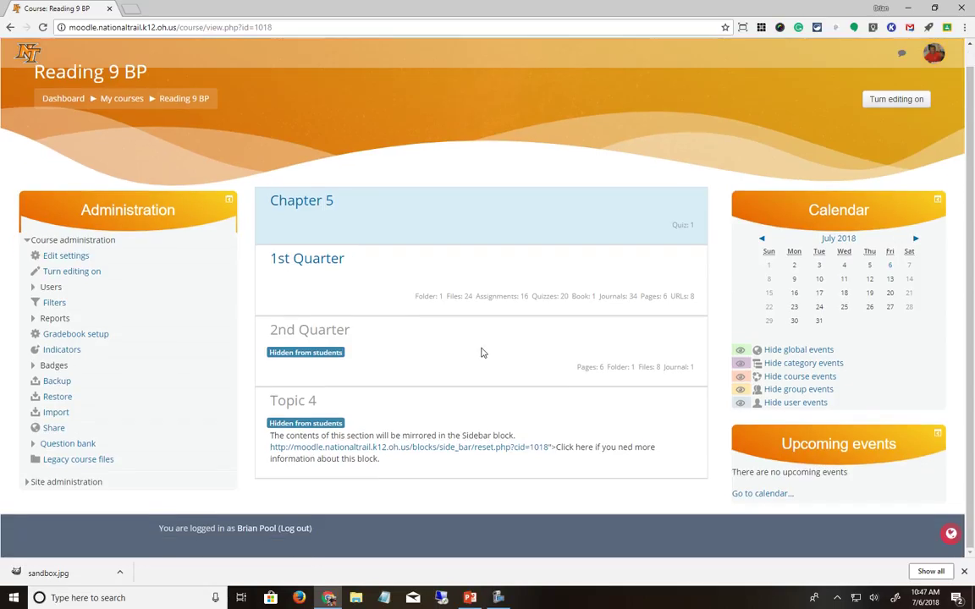
{"action": "scroll", "coordinate": [482, 353], "scroll_direction": "up", "scroll_amount": 1}
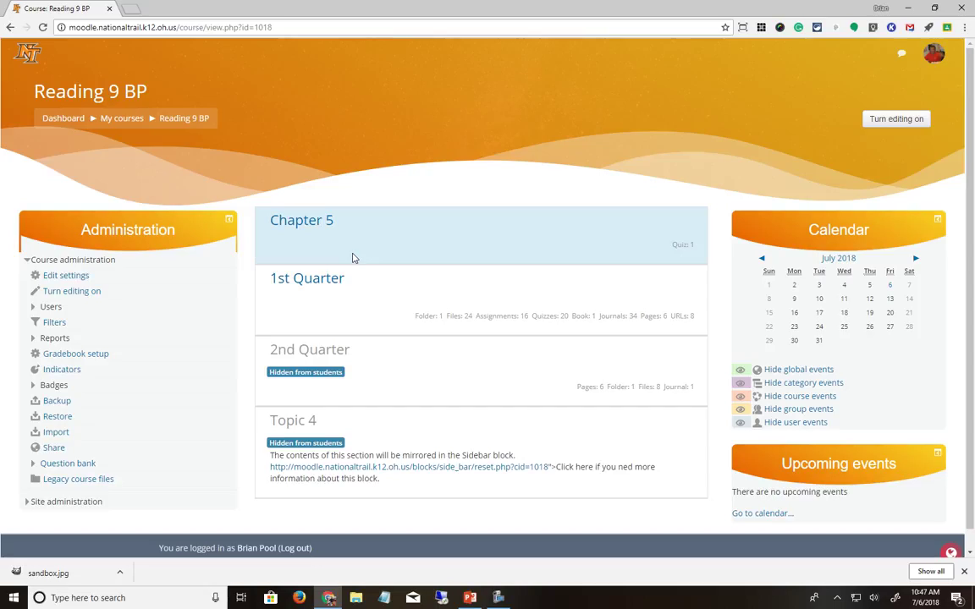
Turn on editing for the Reading 9 BP course and add the Level up! block.
{"action": "left_click", "coordinate": [882, 133]}
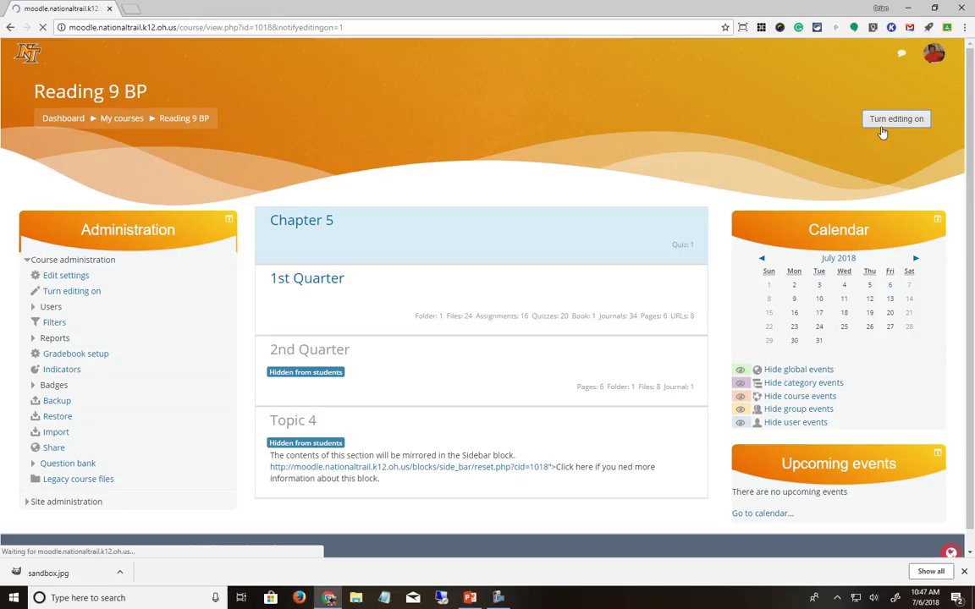
{"action": "scroll", "coordinate": [723, 251], "scroll_direction": "down", "scroll_amount": 7}
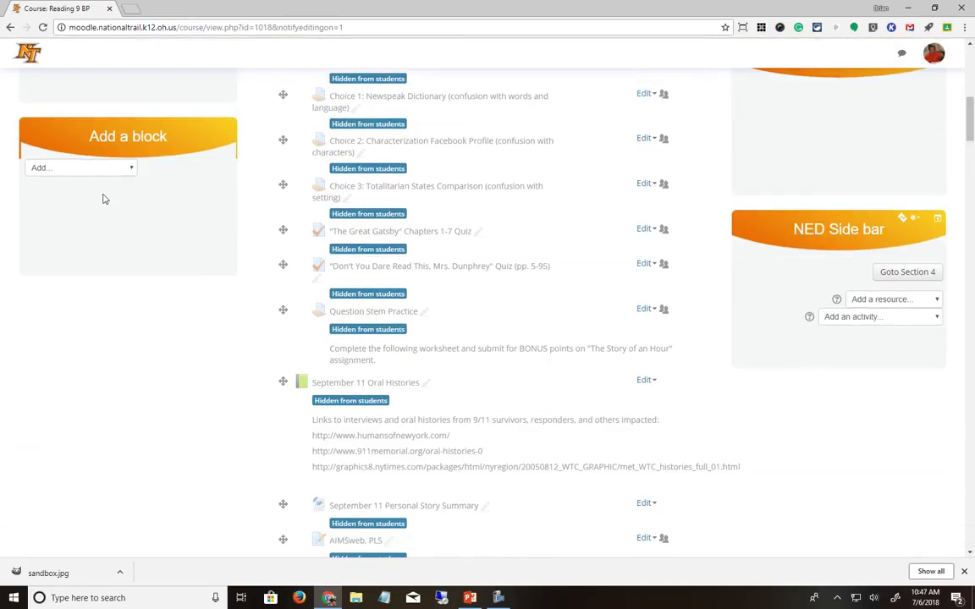
{"action": "left_click", "coordinate": [96, 173]}
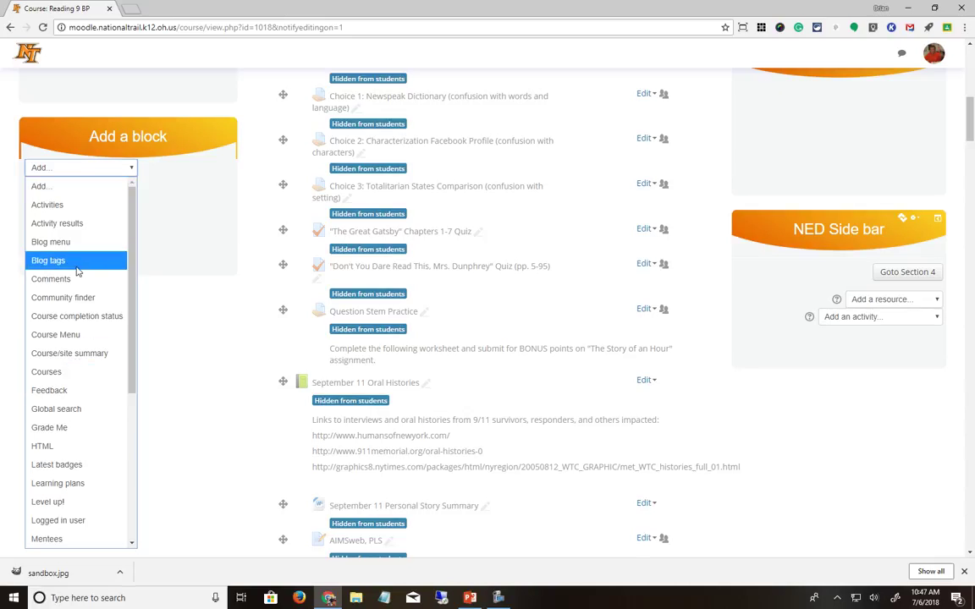
{"action": "left_click_drag", "start_coordinate": [132, 285], "coordinate": [132, 418]}
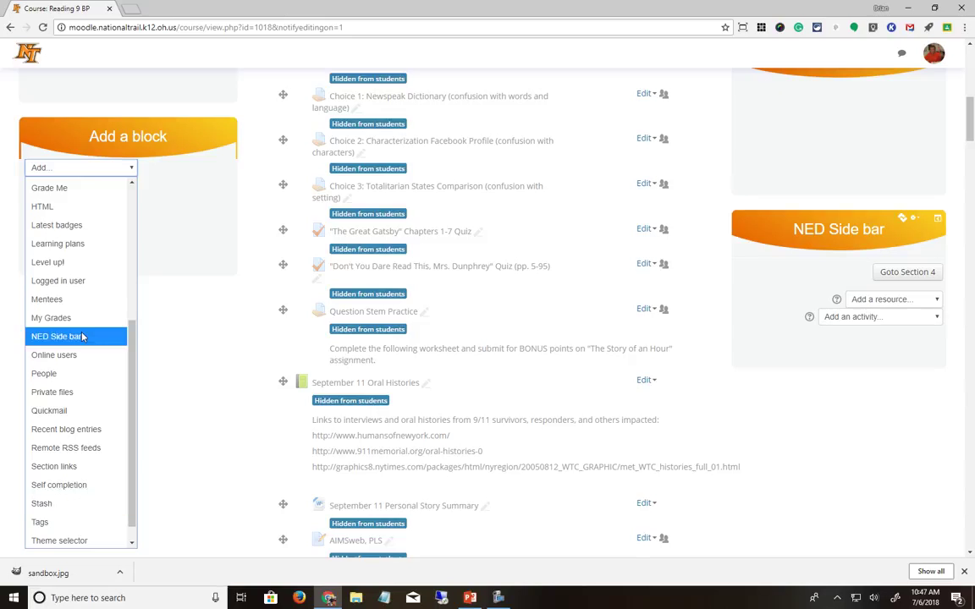
{"action": "left_click", "coordinate": [83, 266]}
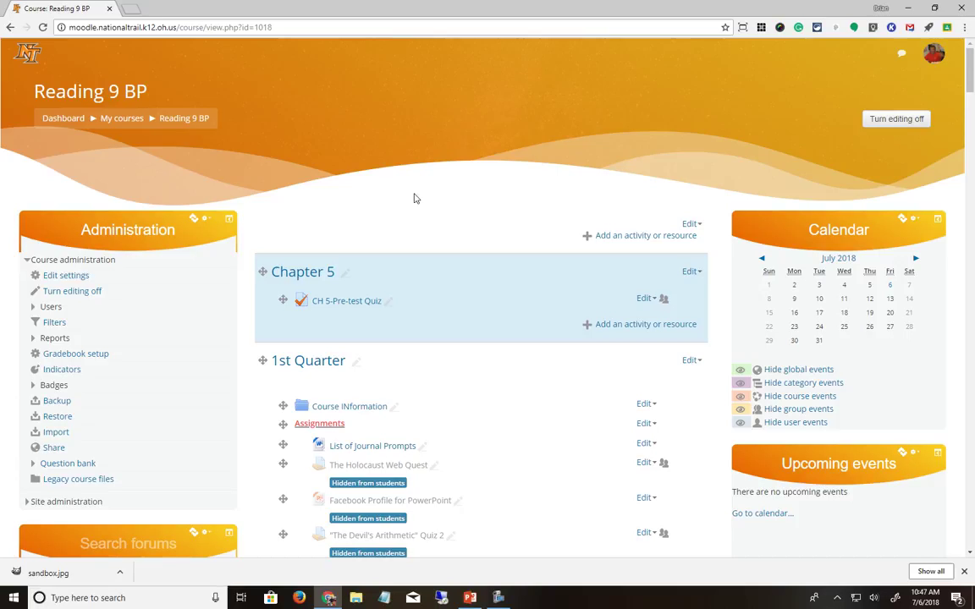
View the edit options for the Course INformation folder in the 1st Quarter section, and turn course editing off.
{"action": "scroll", "coordinate": [431, 235], "scroll_direction": "down", "scroll_amount": 3}
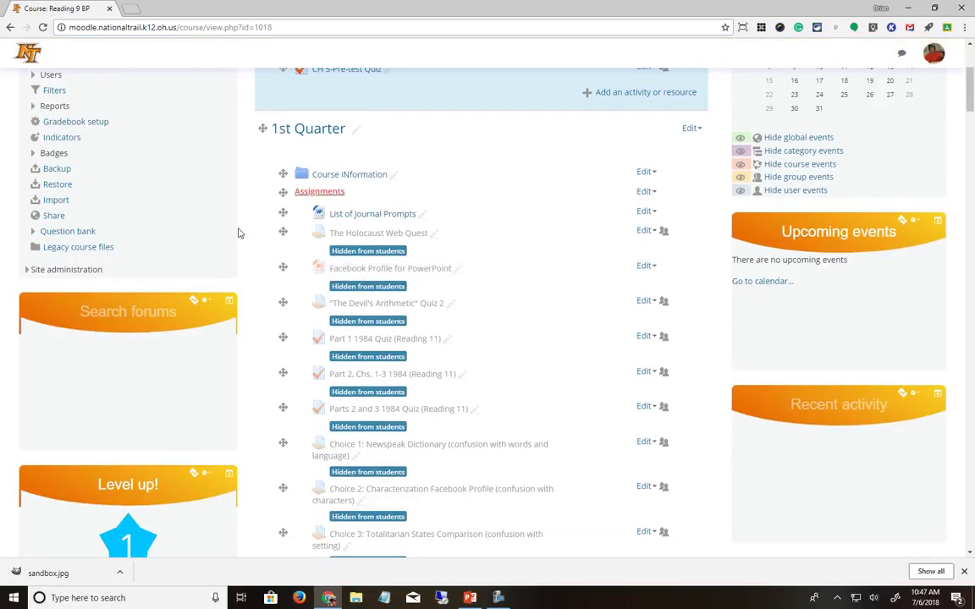
{"action": "left_click", "coordinate": [646, 173]}
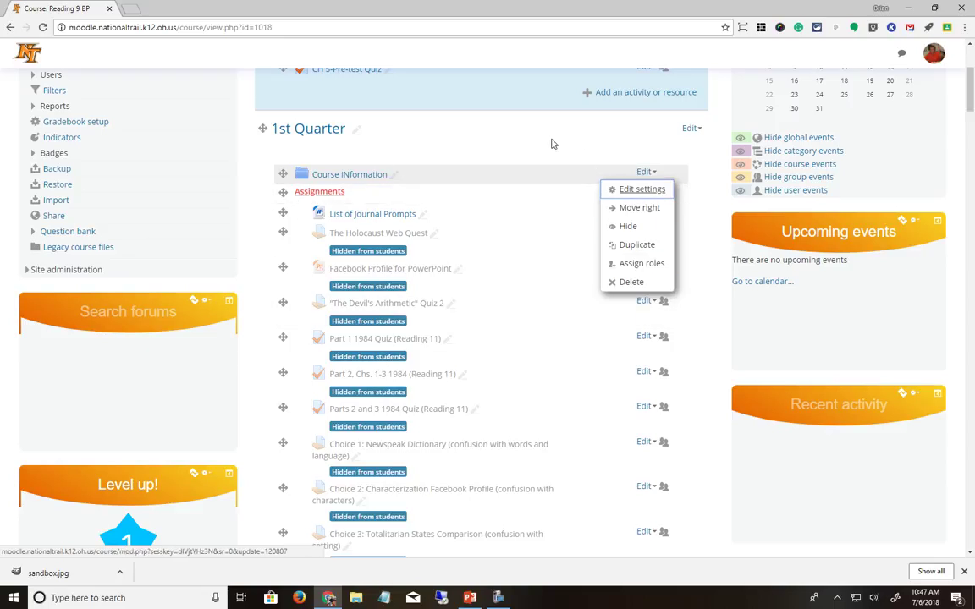
{"action": "left_click", "coordinate": [446, 163]}
{"action": "scroll", "coordinate": [423, 166], "scroll_direction": "up", "scroll_amount": 5}
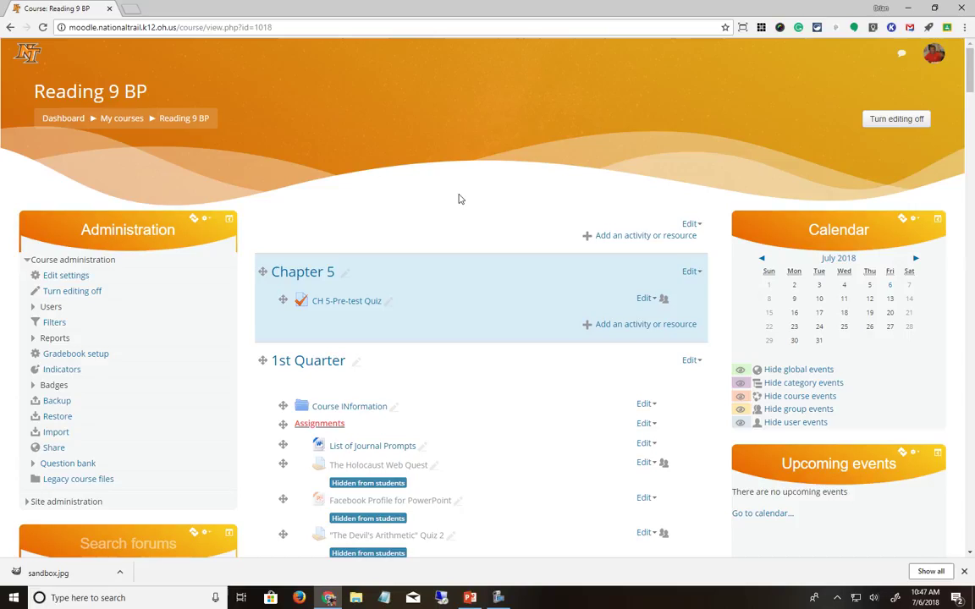
{"action": "left_click", "coordinate": [895, 121]}
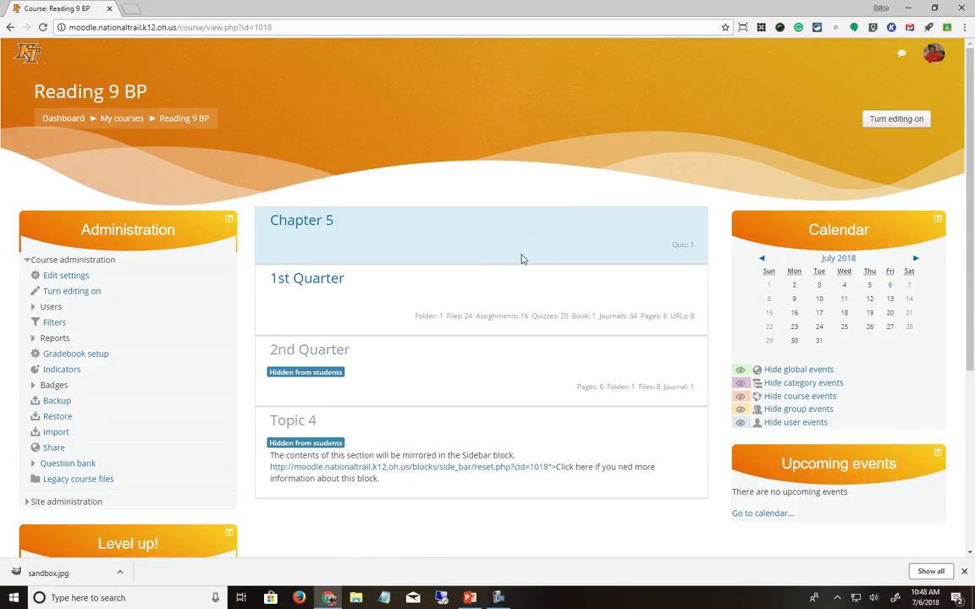
Turn course editing on and add three new topic sections after Topic 4.
{"action": "left_click", "coordinate": [906, 121]}
{"action": "scroll", "coordinate": [671, 276], "scroll_direction": "down", "scroll_amount": 20}
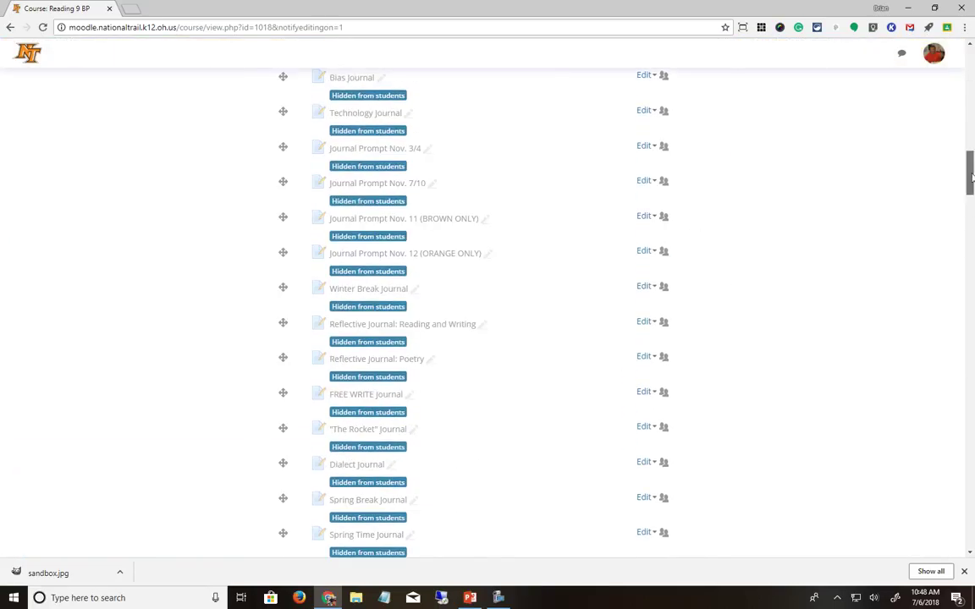
{"action": "scroll", "coordinate": [588, 521], "scroll_direction": "down", "scroll_amount": 15}
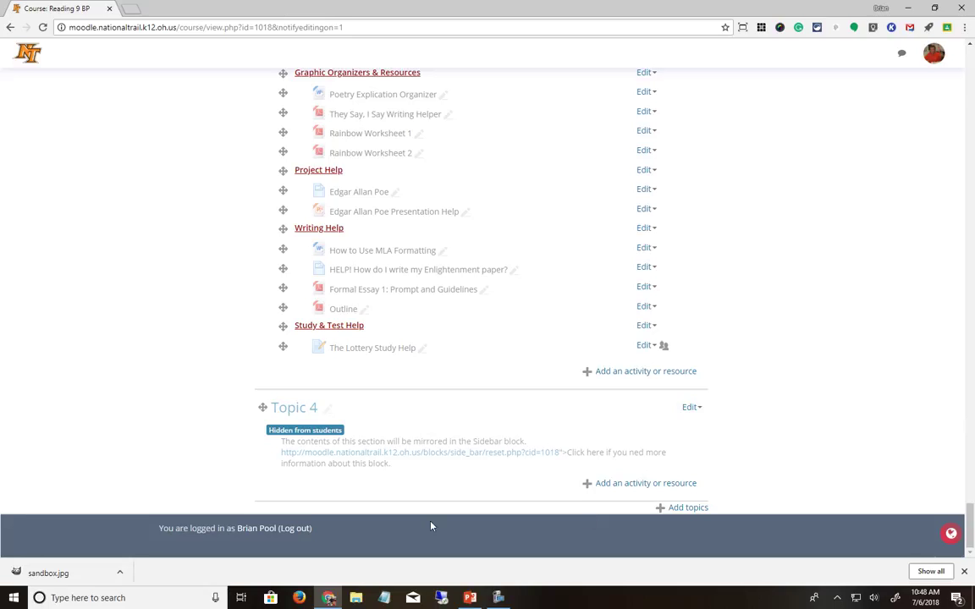
{"action": "left_click", "coordinate": [688, 508]}
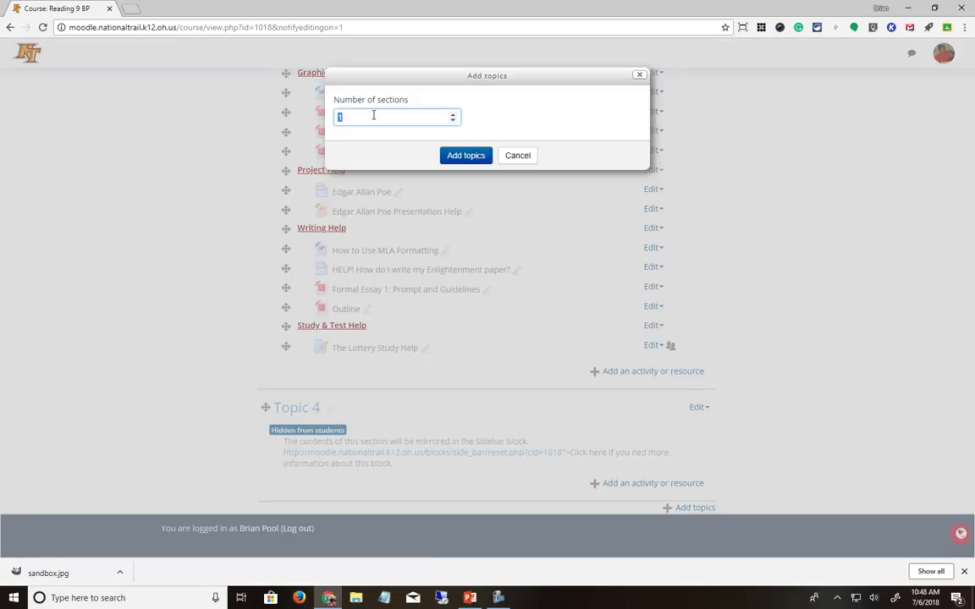
{"action": "left_click", "coordinate": [453, 115]}
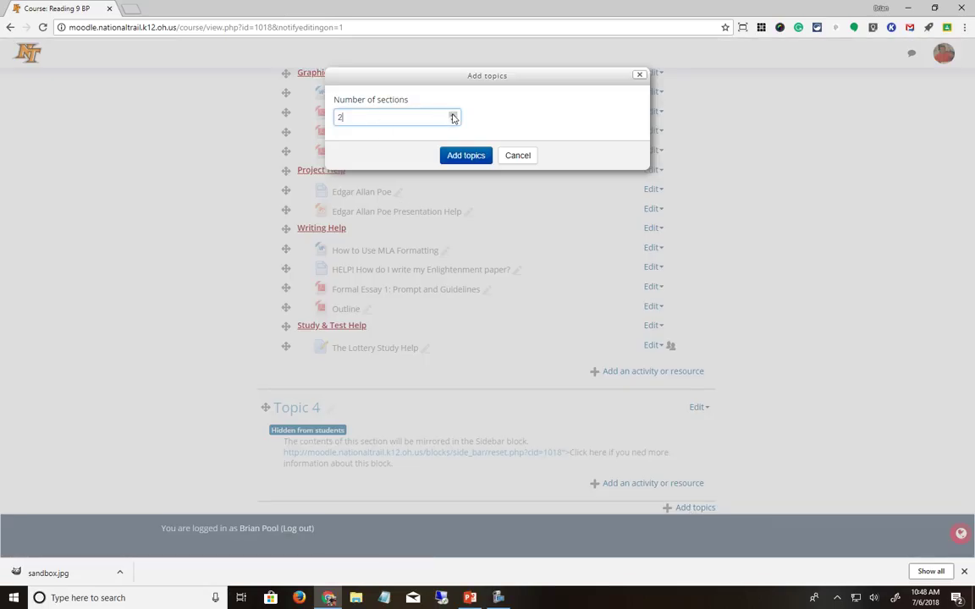
{"action": "left_click", "coordinate": [466, 156]}
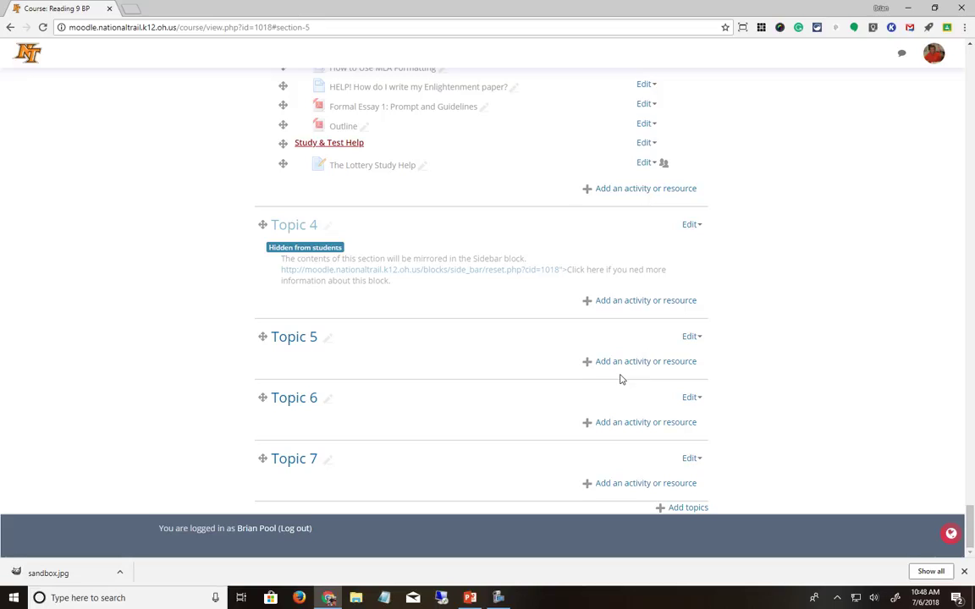
Delete the Topic 5 section and turn course editing off.
{"action": "left_click", "coordinate": [691, 337]}
{"action": "left_click", "coordinate": [666, 410]}
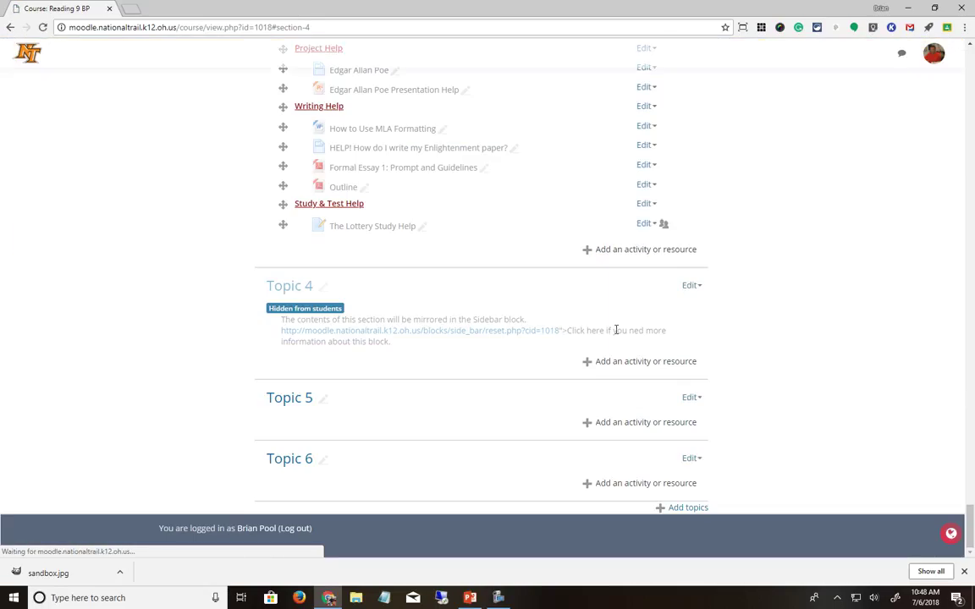
{"action": "scroll", "coordinate": [617, 333], "scroll_direction": "up", "scroll_amount": 10}
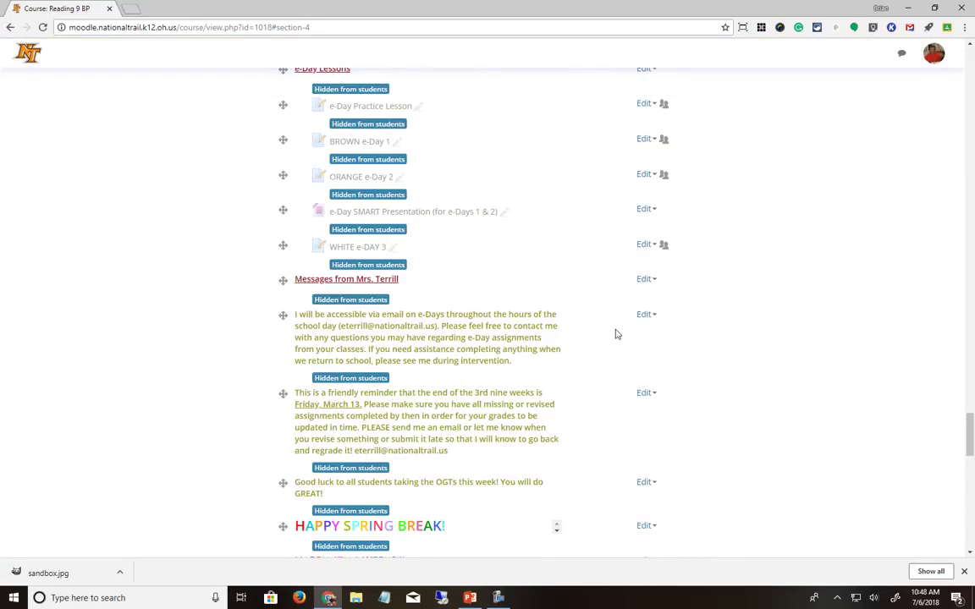
{"action": "left_click_drag", "start_coordinate": [969, 387], "coordinate": [969, 63]}
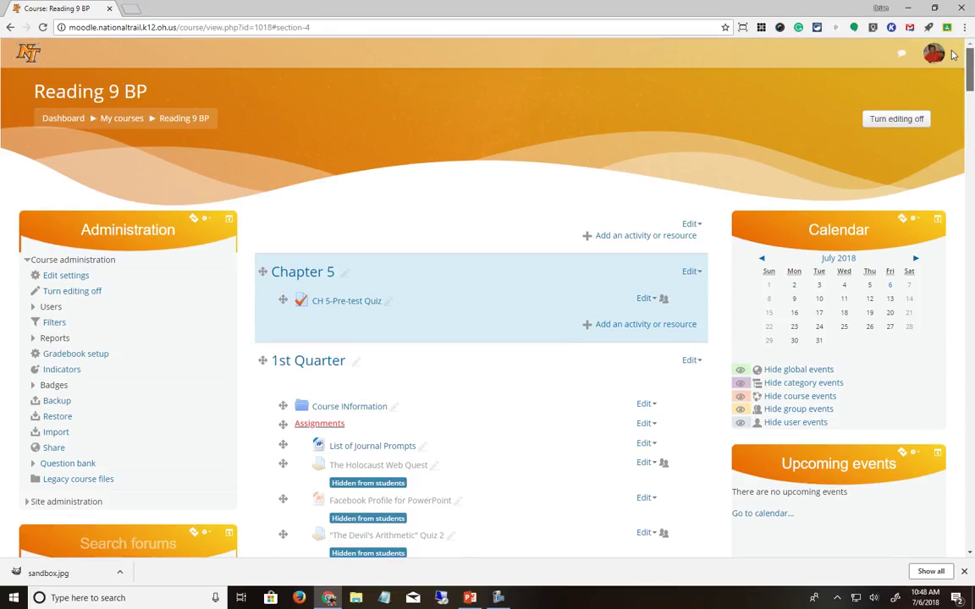
{"action": "left_click", "coordinate": [888, 121]}
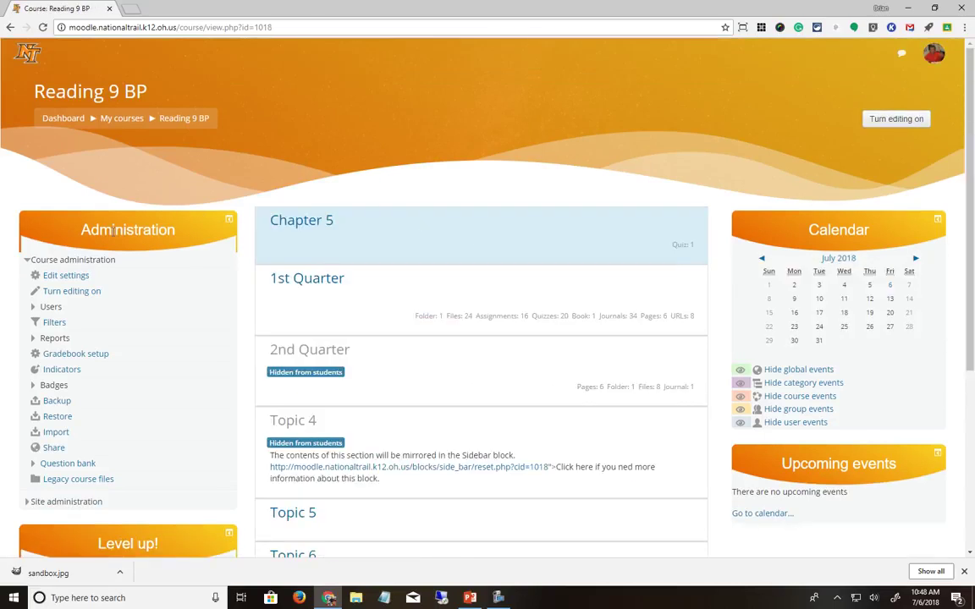
Open the course's settings and examine the Force theme choices under Appearance.
{"action": "left_click", "coordinate": [58, 278]}
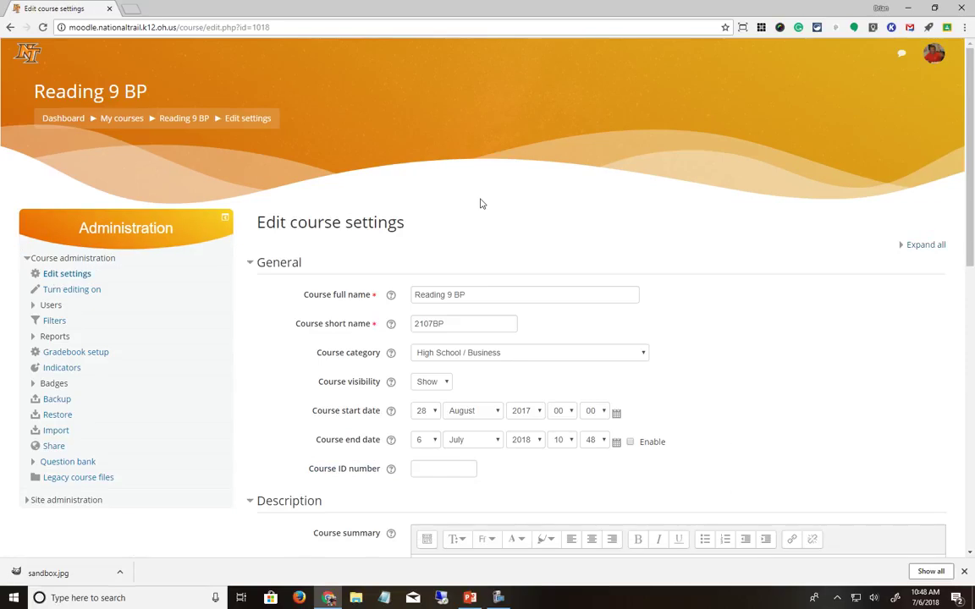
{"action": "scroll", "coordinate": [398, 247], "scroll_direction": "down", "scroll_amount": 3}
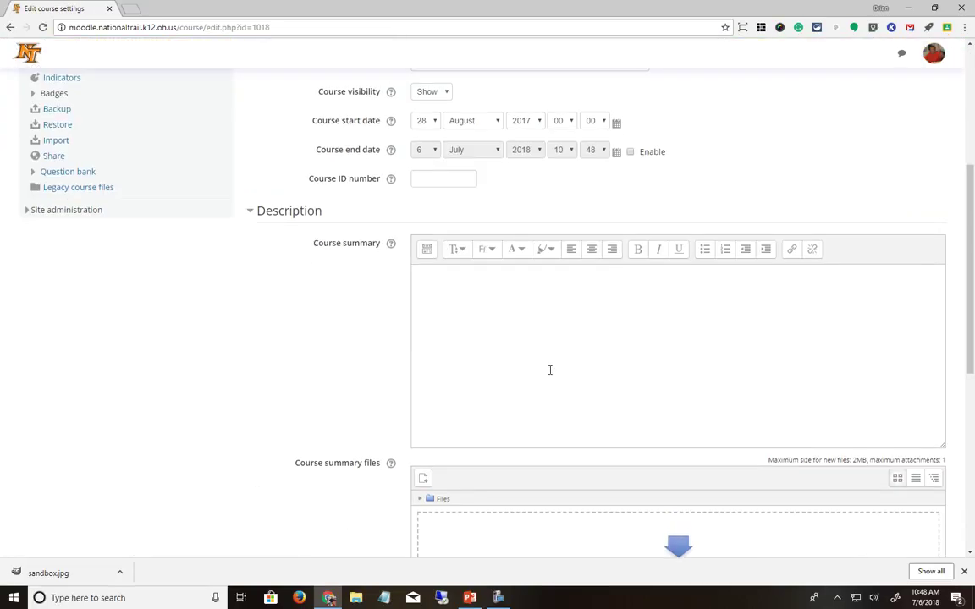
{"action": "scroll", "coordinate": [550, 369], "scroll_direction": "down", "scroll_amount": 5}
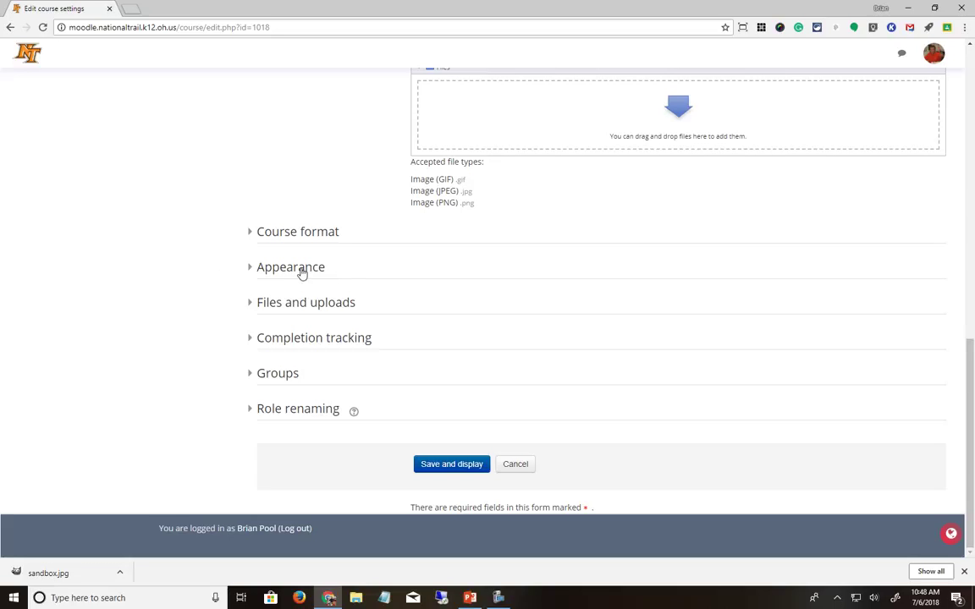
{"action": "left_click", "coordinate": [259, 272]}
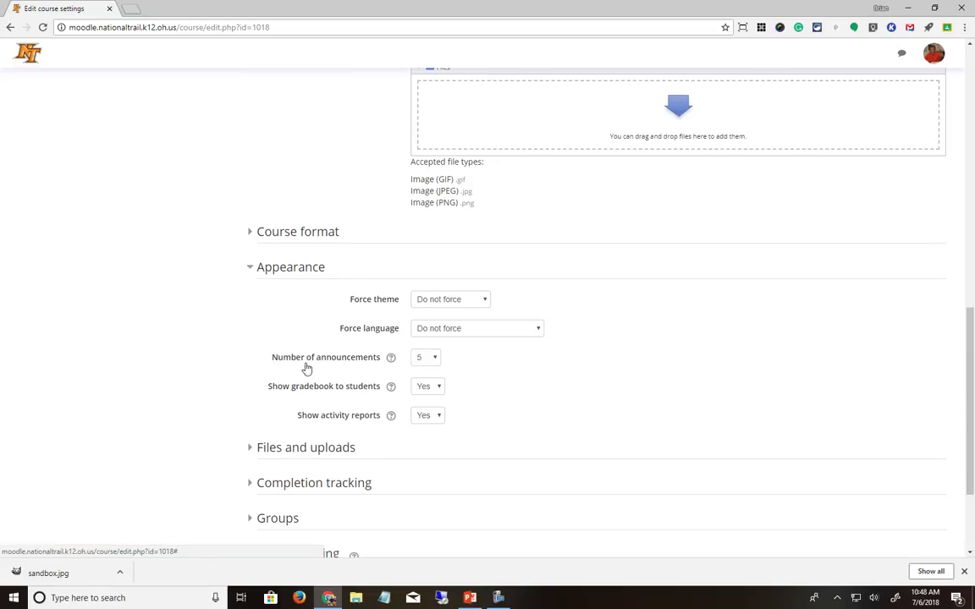
{"action": "left_click", "coordinate": [470, 300]}
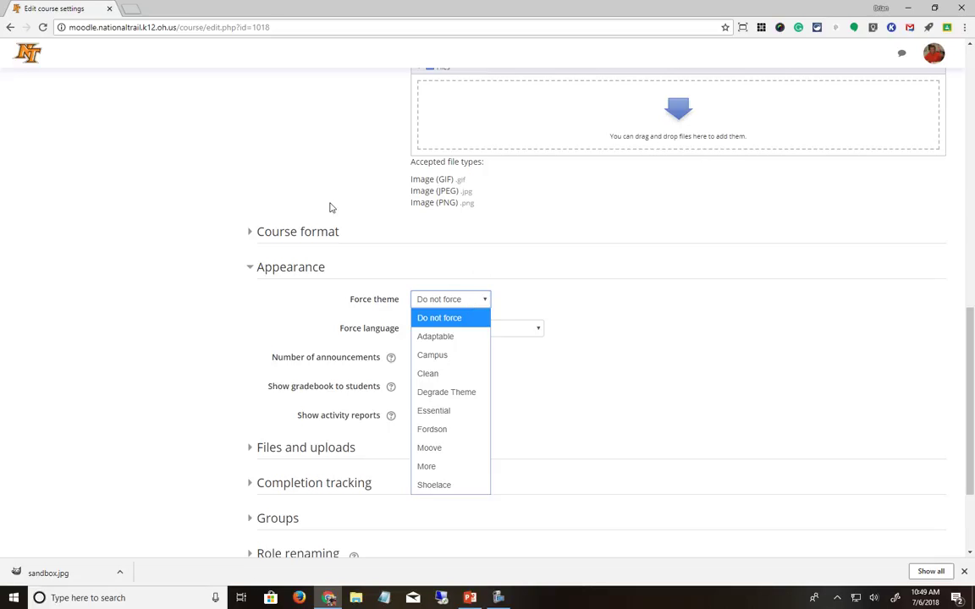
Expand the Course format settings, compare the format choices and select Topics format.
{"action": "left_click", "coordinate": [299, 234]}
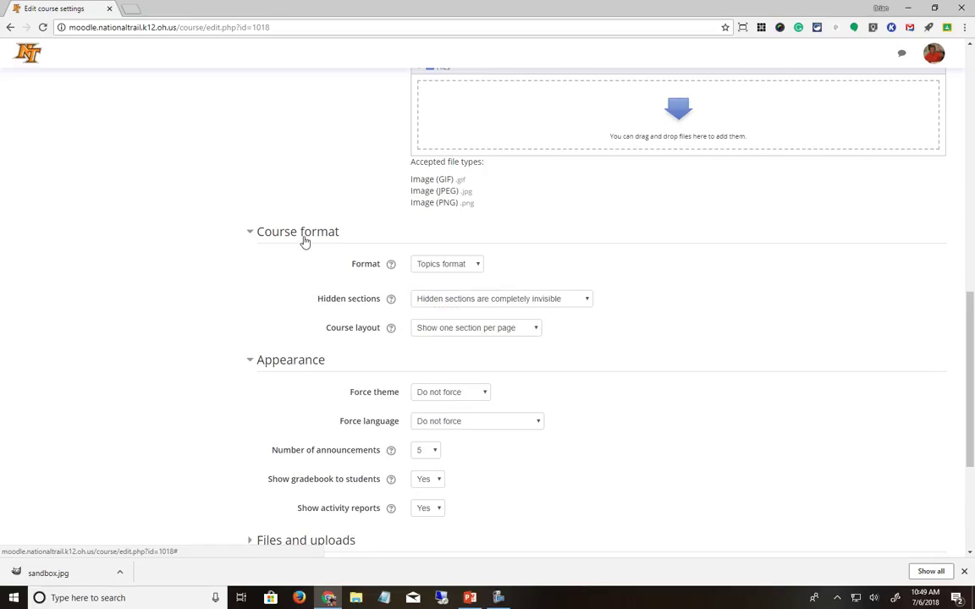
{"action": "left_click", "coordinate": [458, 265]}
{"action": "left_click", "coordinate": [458, 264]}
{"action": "left_click", "coordinate": [458, 264]}
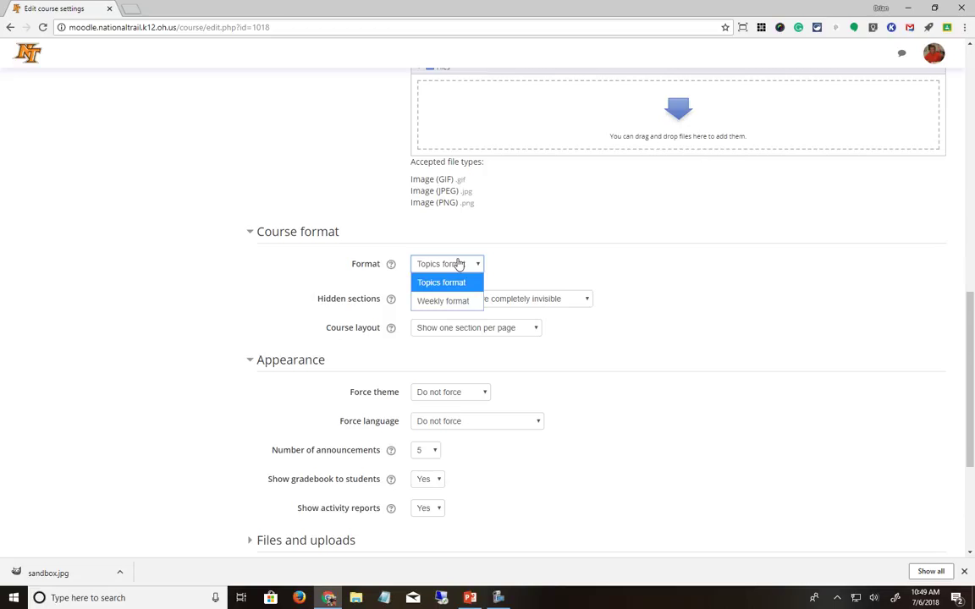
{"action": "left_click", "coordinate": [458, 264]}
{"action": "left_click", "coordinate": [456, 271]}
{"action": "left_click", "coordinate": [456, 281]}
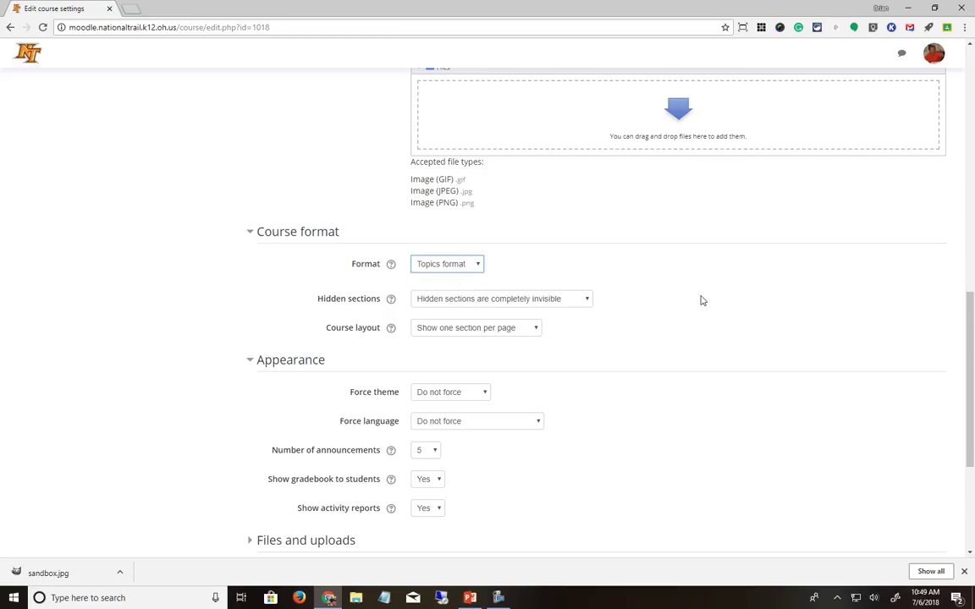
{"action": "scroll", "coordinate": [701, 301], "scroll_direction": "down", "scroll_amount": 3}
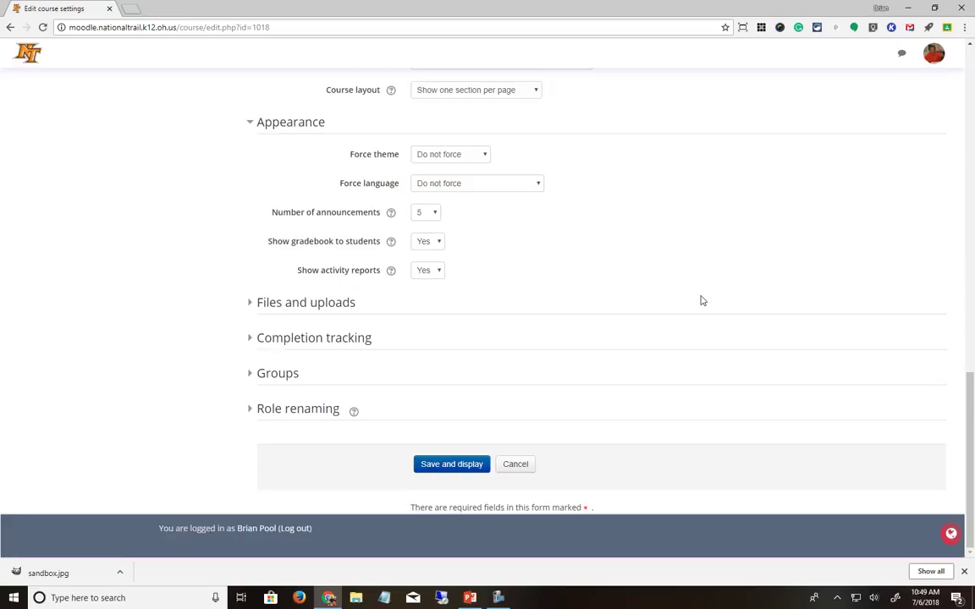
Leave the course settings without saving and open the Reading 9 BP gradebook setup, followed by its grades view.
{"action": "scroll", "coordinate": [701, 300], "scroll_direction": "up", "scroll_amount": 12}
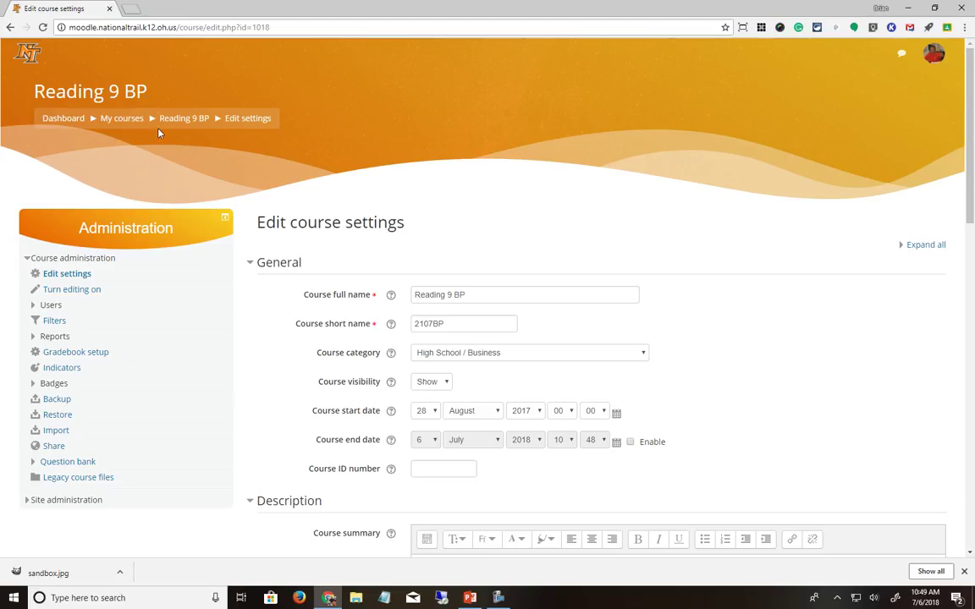
{"action": "left_click", "coordinate": [186, 119]}
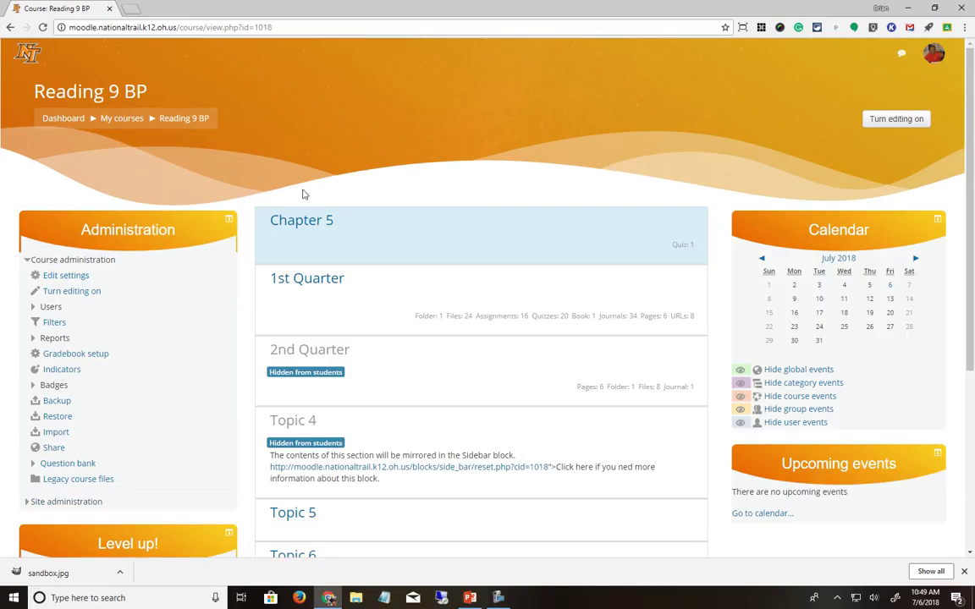
{"action": "scroll", "coordinate": [187, 184], "scroll_direction": "down", "scroll_amount": 3}
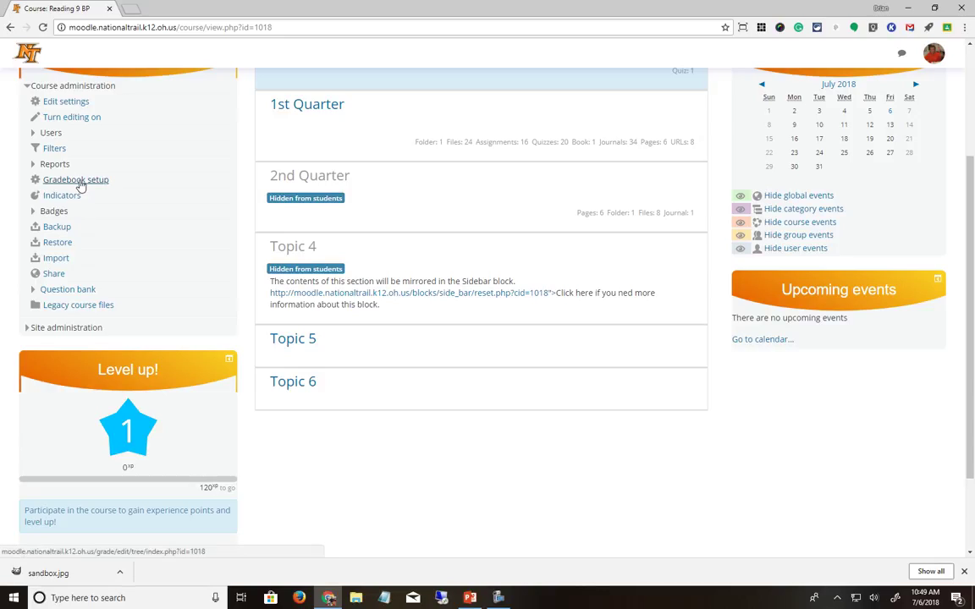
{"action": "left_click", "coordinate": [76, 181]}
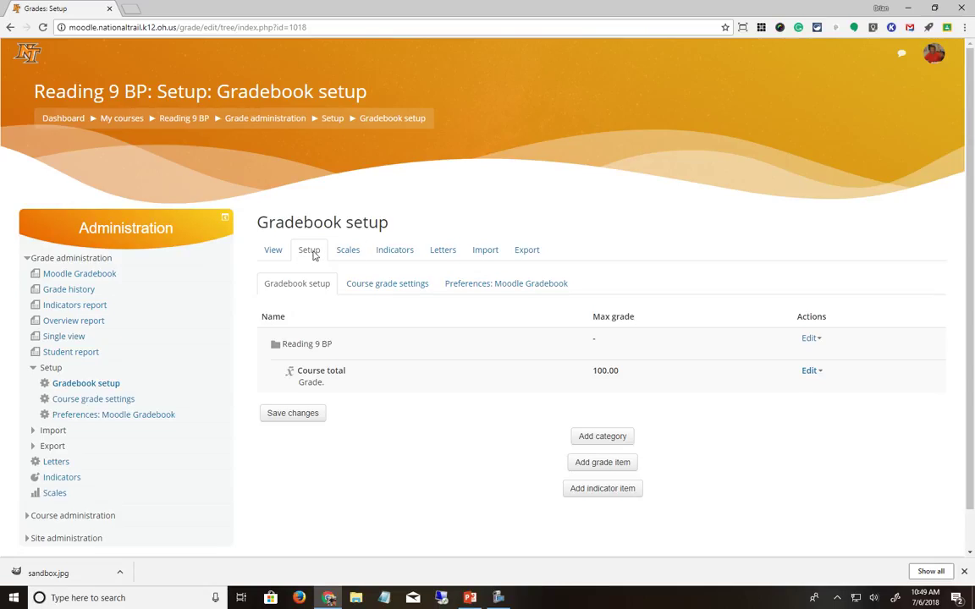
{"action": "left_click", "coordinate": [273, 253]}
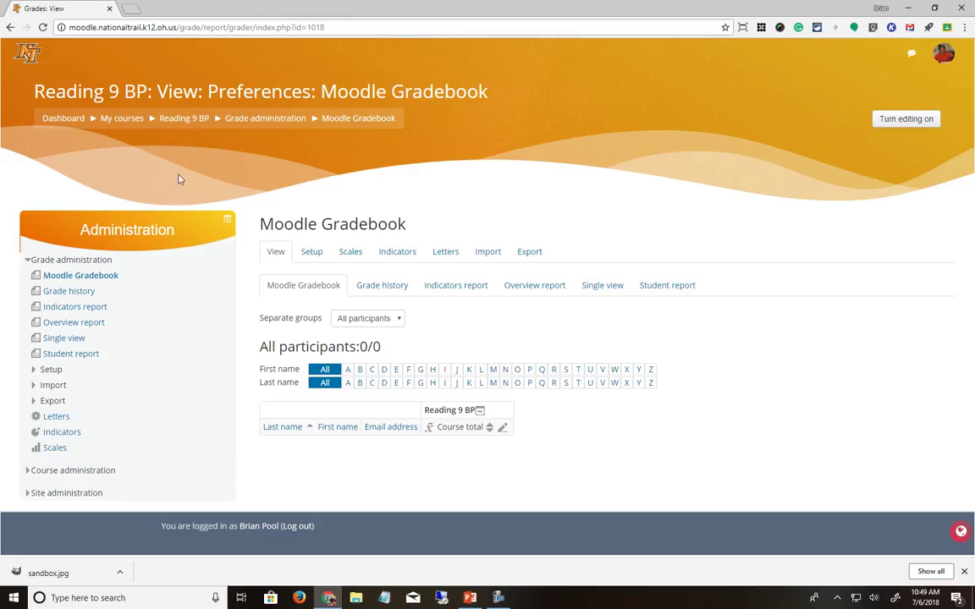
Open the Dashboard in a new browser tab and go through all courses to High School, Science, Anatomy & Physiology.
{"action": "middle_click", "coordinate": [63, 123]}
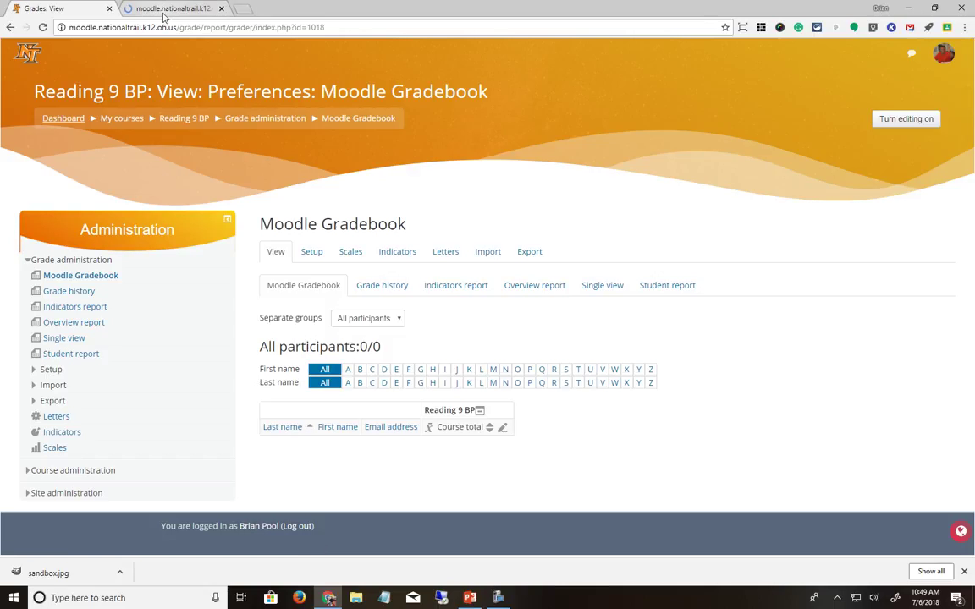
{"action": "left_click", "coordinate": [154, 12]}
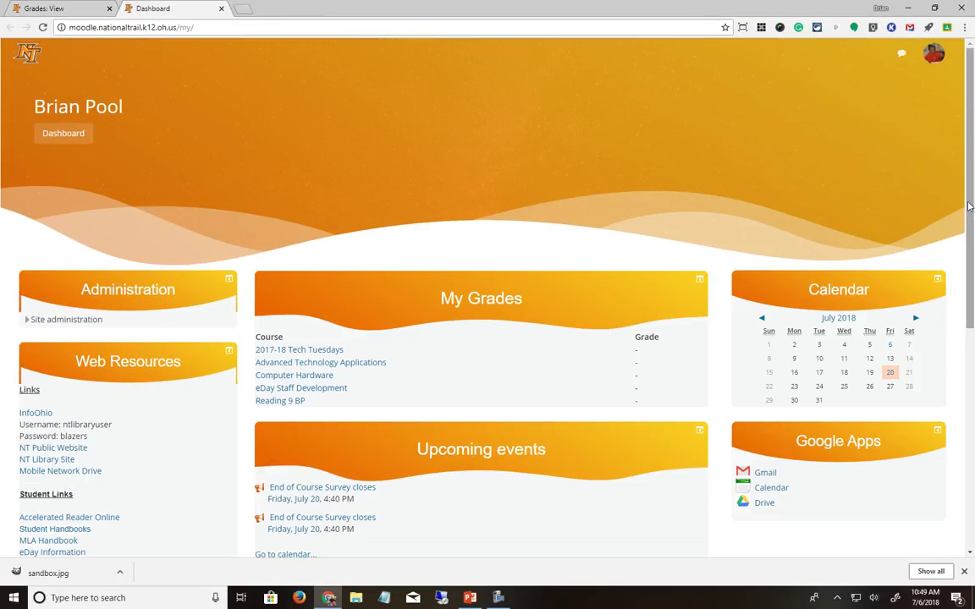
{"action": "scroll", "coordinate": [950, 226], "scroll_direction": "down", "scroll_amount": 5}
{"action": "left_click", "coordinate": [295, 499]}
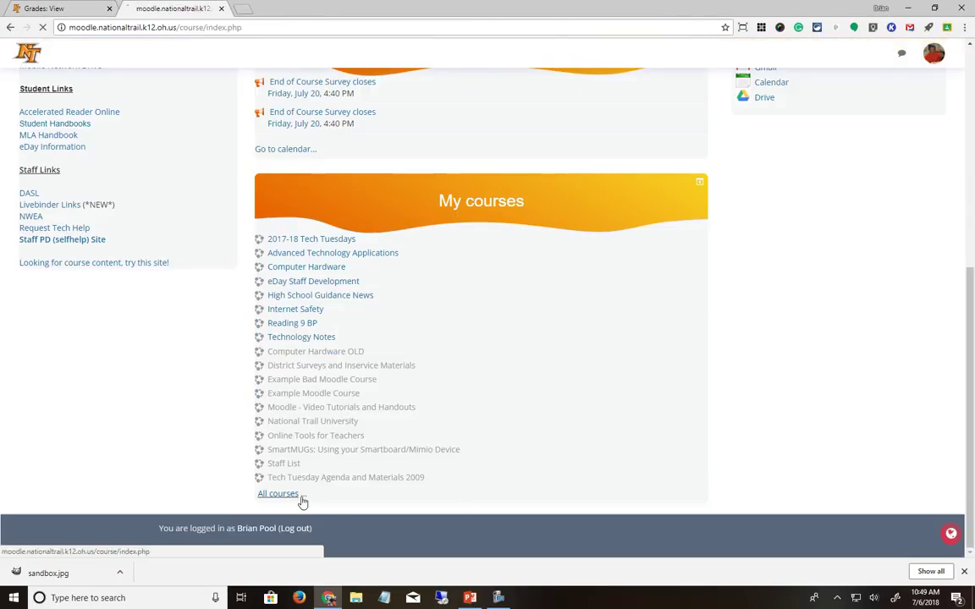
{"action": "left_click", "coordinate": [285, 330]}
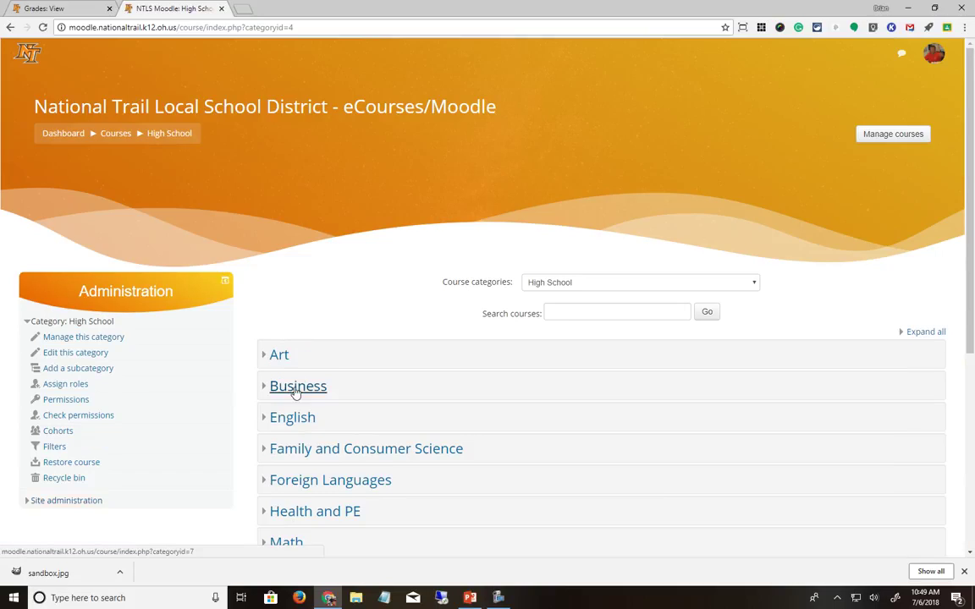
{"action": "scroll", "coordinate": [321, 313], "scroll_direction": "down", "scroll_amount": 3}
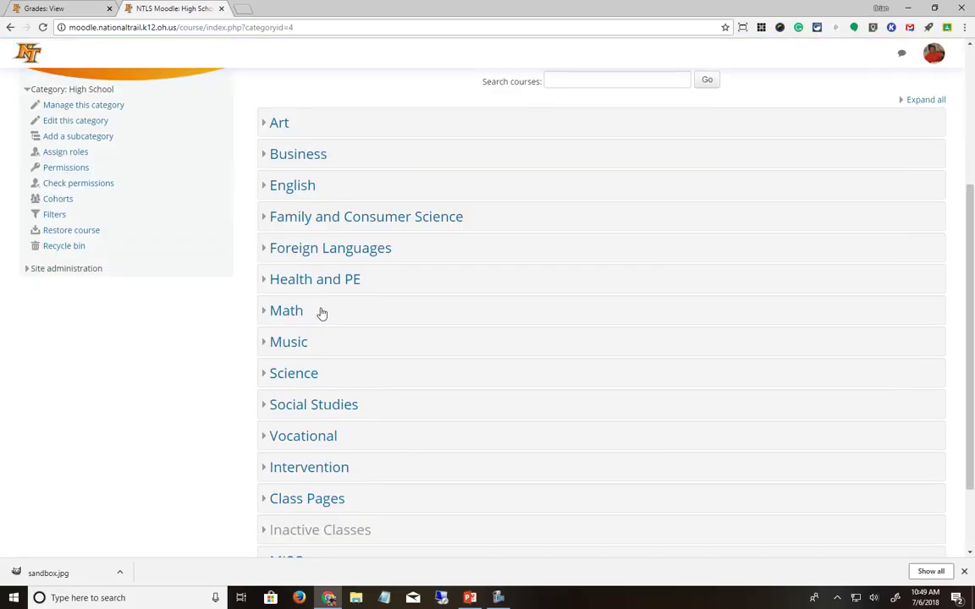
{"action": "left_click", "coordinate": [301, 375]}
{"action": "scroll", "coordinate": [491, 228], "scroll_direction": "down", "scroll_amount": 3}
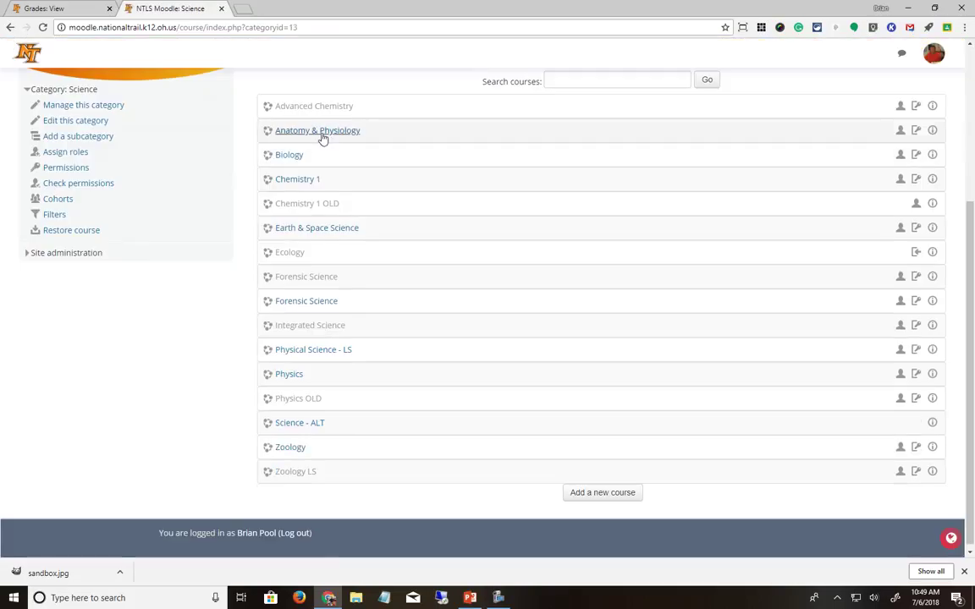
{"action": "left_click", "coordinate": [292, 128]}
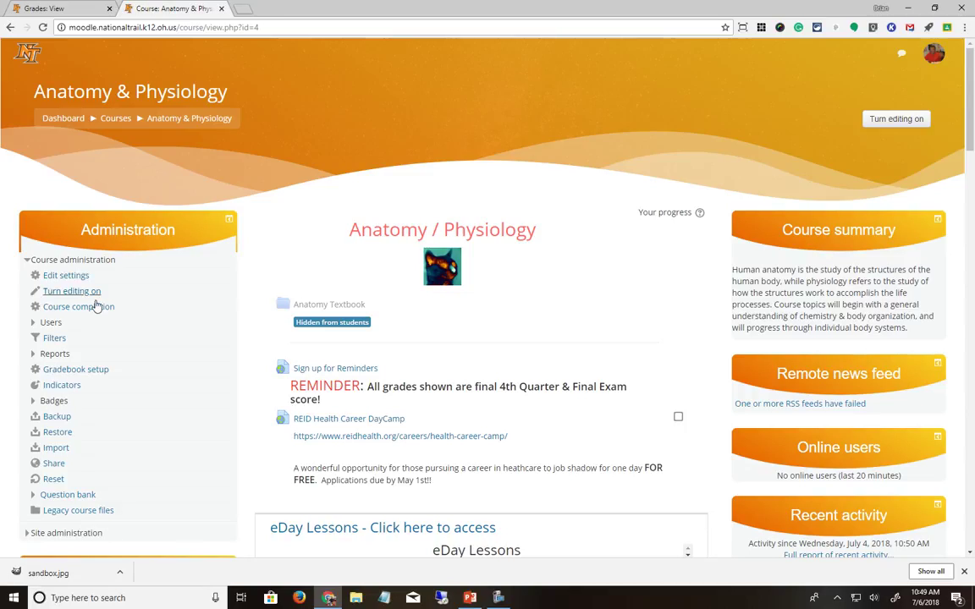
Open the Anatomy & Physiology gradebook setup and look through its grade categories and items.
{"action": "left_click", "coordinate": [50, 370]}
{"action": "scroll", "coordinate": [478, 236], "scroll_direction": "down", "scroll_amount": 1}
{"action": "scroll", "coordinate": [476, 252], "scroll_direction": "down", "scroll_amount": 20}
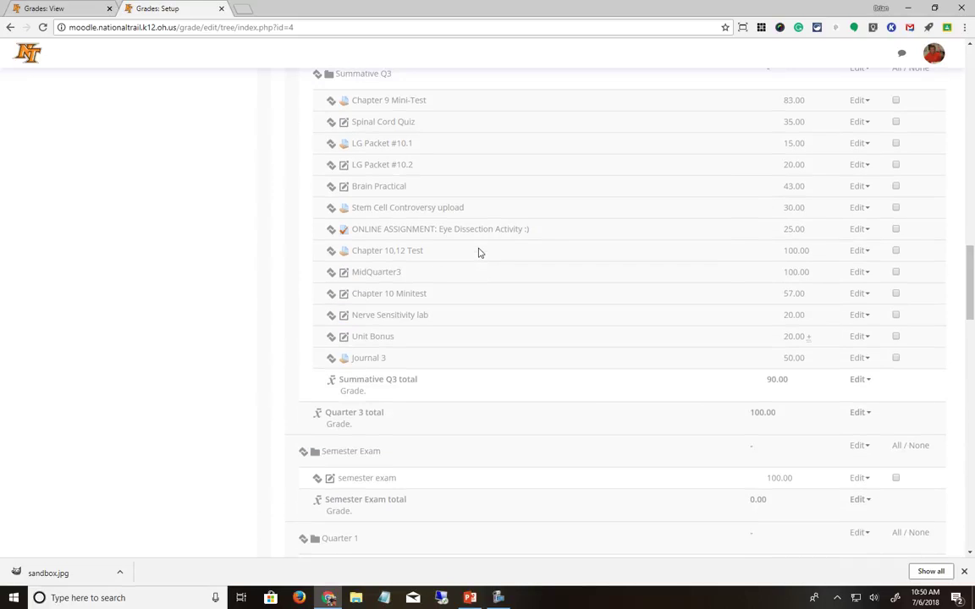
{"action": "scroll", "coordinate": [479, 252], "scroll_direction": "up", "scroll_amount": 20}
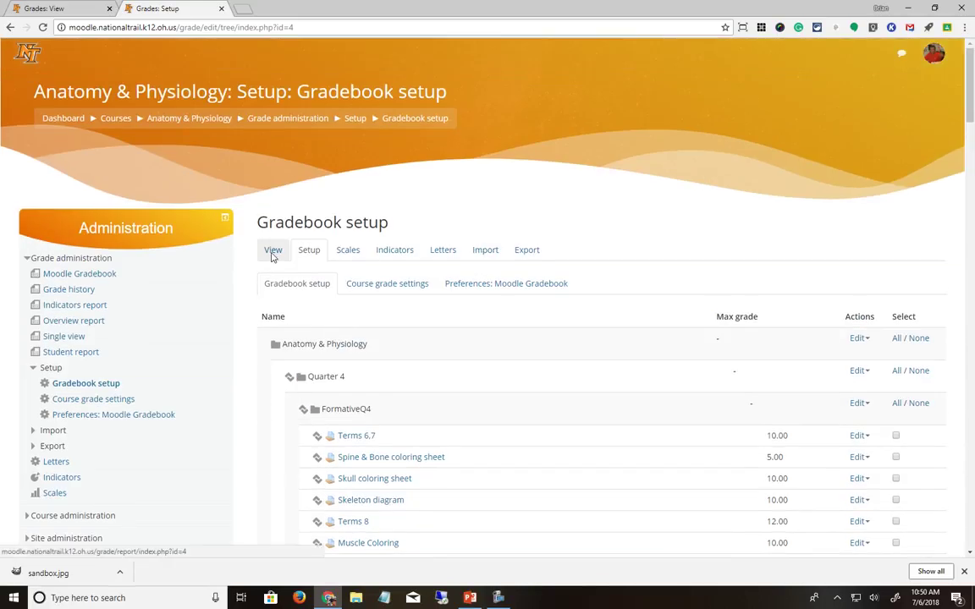
Open the gradebook view of Anatomy & Physiology and collapse the Hidden category.
{"action": "left_click", "coordinate": [272, 250]}
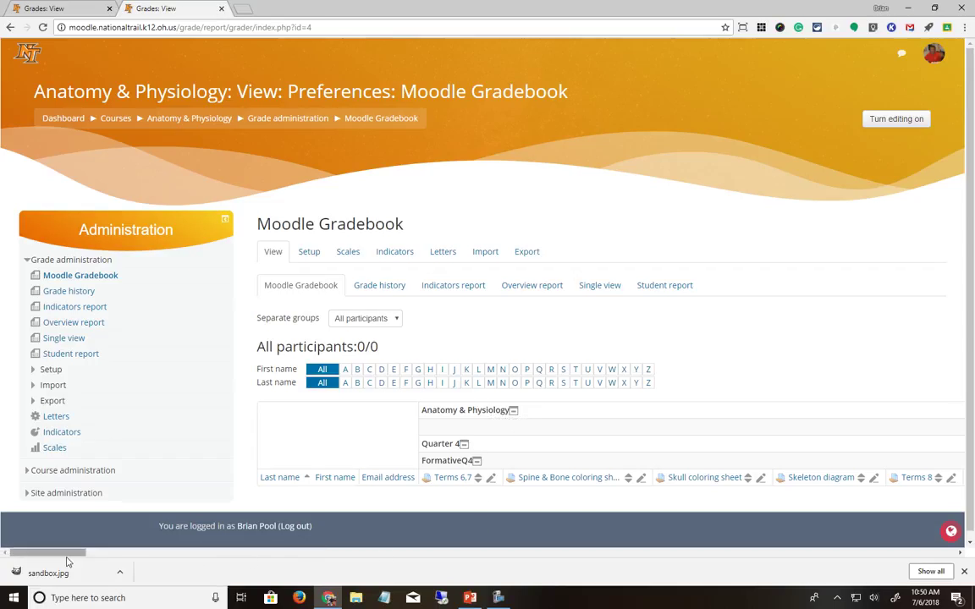
{"action": "left_click_drag", "start_coordinate": [72, 557], "coordinate": [313, 546]}
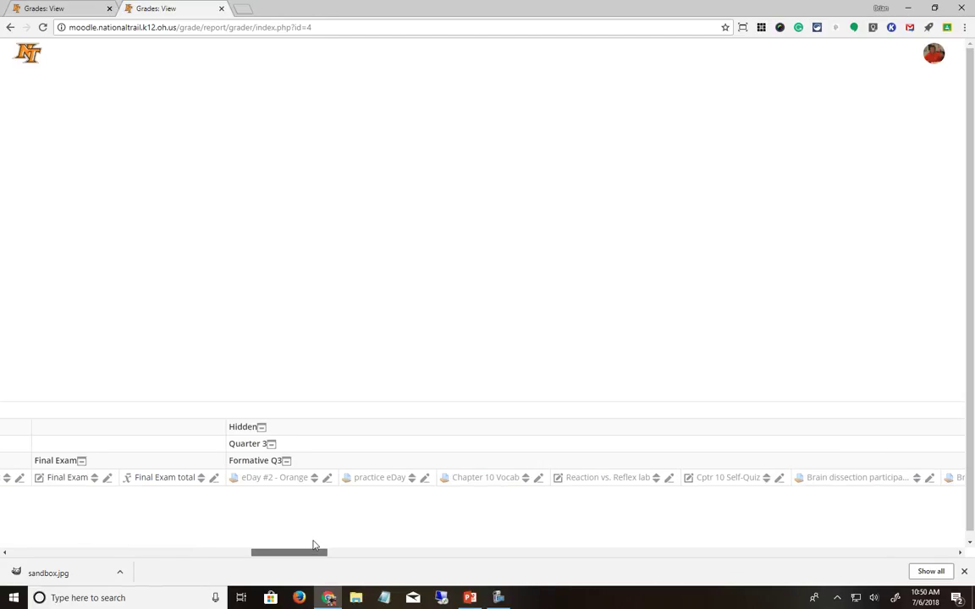
{"action": "left_click", "coordinate": [263, 428]}
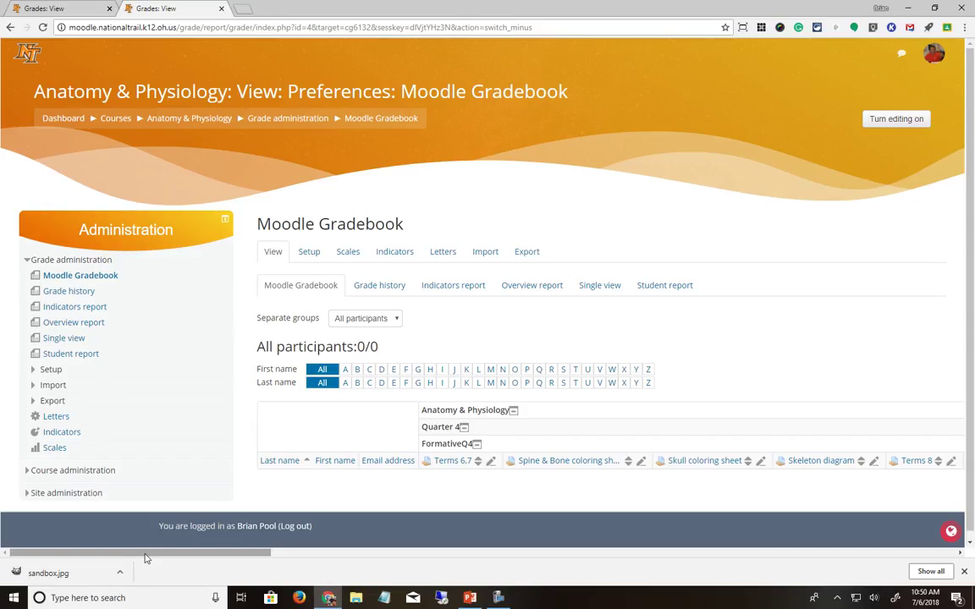
Examine the gradebook columns from FormativeQ4 across to the course total.
{"action": "left_click_drag", "start_coordinate": [145, 555], "coordinate": [110, 544]}
{"action": "scroll", "coordinate": [159, 484], "scroll_direction": "right", "scroll_amount": 5}
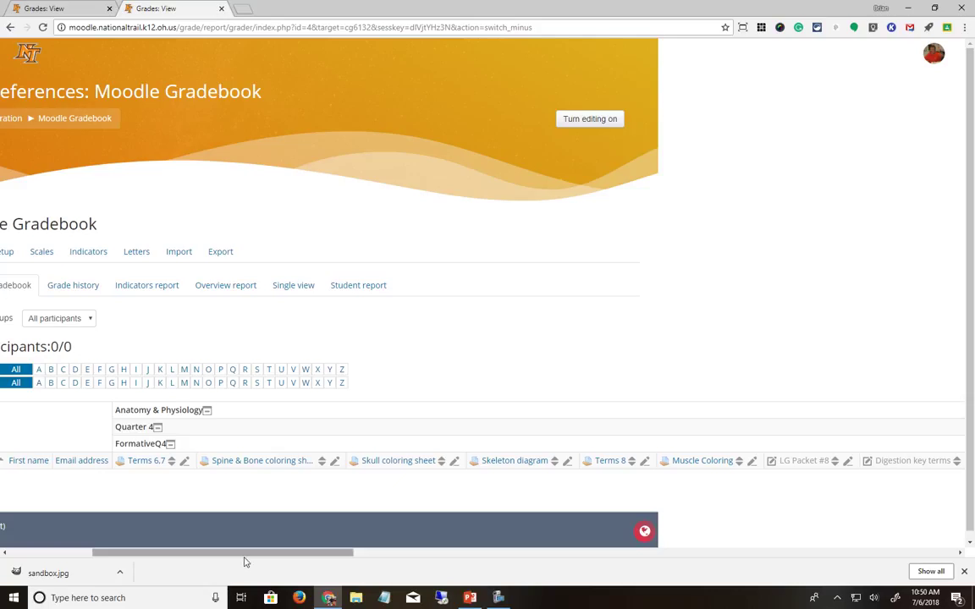
{"action": "left_click_drag", "start_coordinate": [244, 559], "coordinate": [507, 555]}
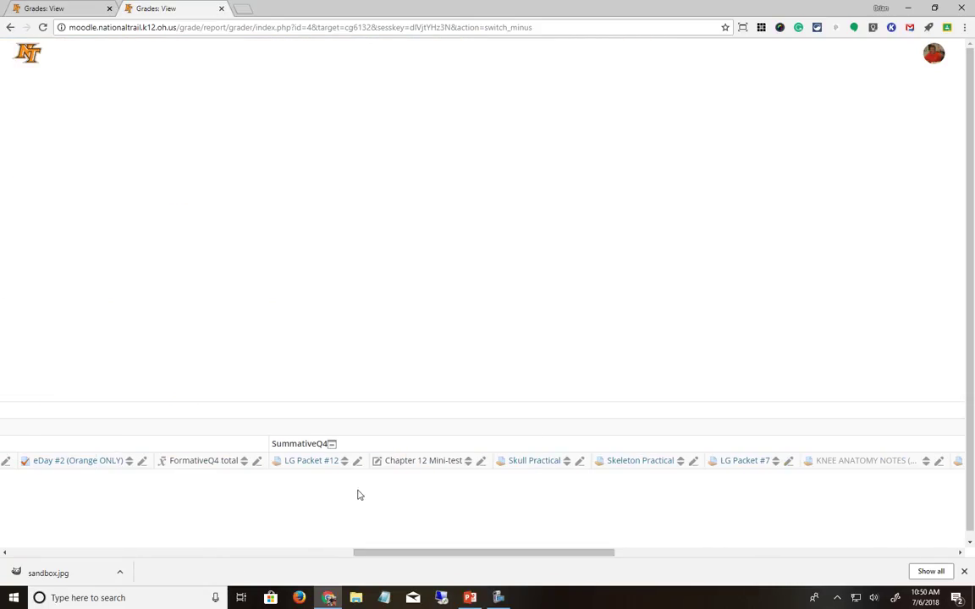
{"action": "left_click_drag", "start_coordinate": [385, 556], "coordinate": [796, 545]}
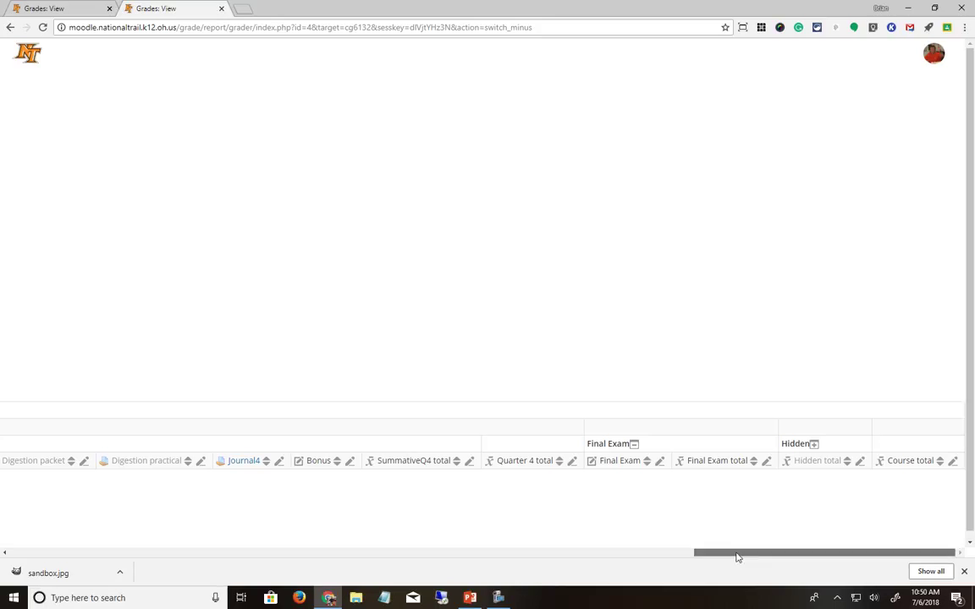
{"action": "left_click_drag", "start_coordinate": [738, 555], "coordinate": [46, 598]}
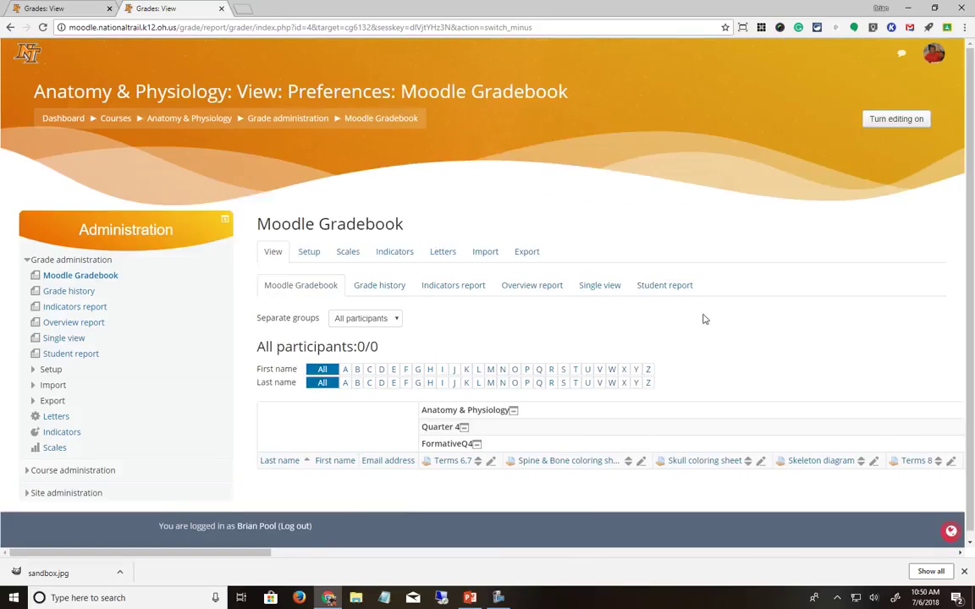
Filter the gradebook by the separate group 4-38.
{"action": "scroll", "coordinate": [702, 317], "scroll_direction": "down", "scroll_amount": 1}
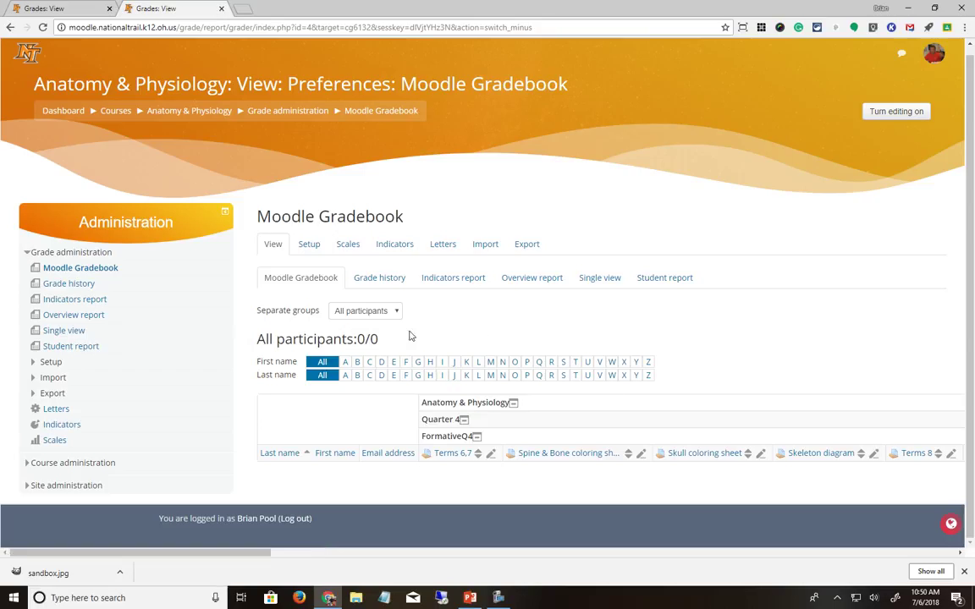
{"action": "left_click", "coordinate": [364, 310]}
{"action": "left_click", "coordinate": [358, 349]}
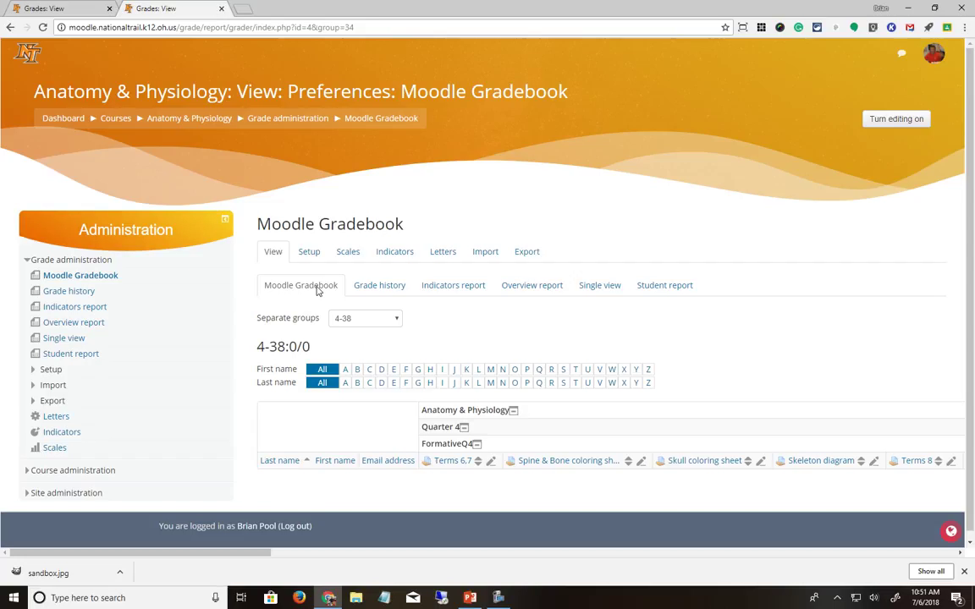
Return to the Anatomy & Physiology course page and look through its chapter sections and side blocks.
{"action": "left_click", "coordinate": [201, 123]}
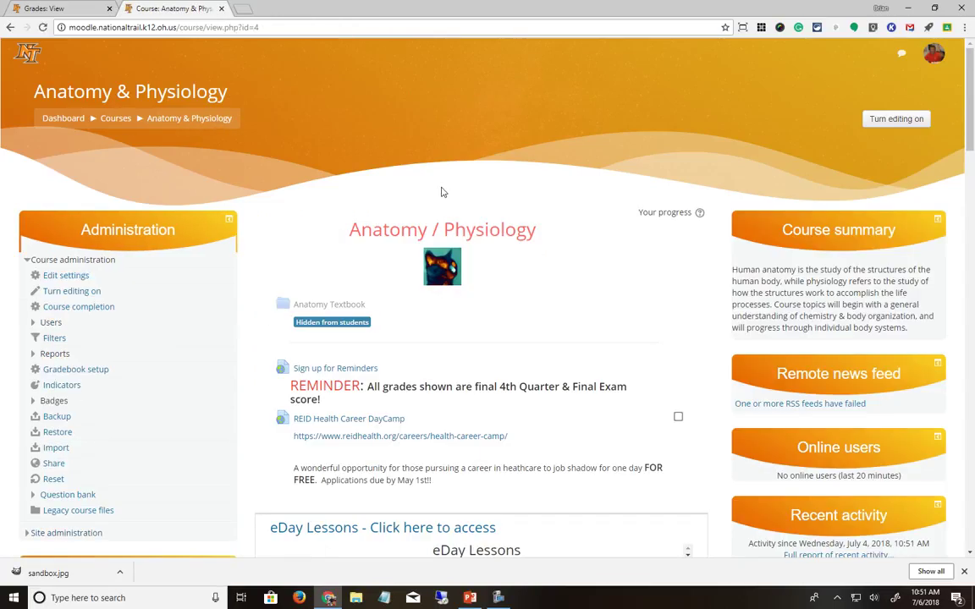
{"action": "scroll", "coordinate": [438, 220], "scroll_direction": "down", "scroll_amount": 5}
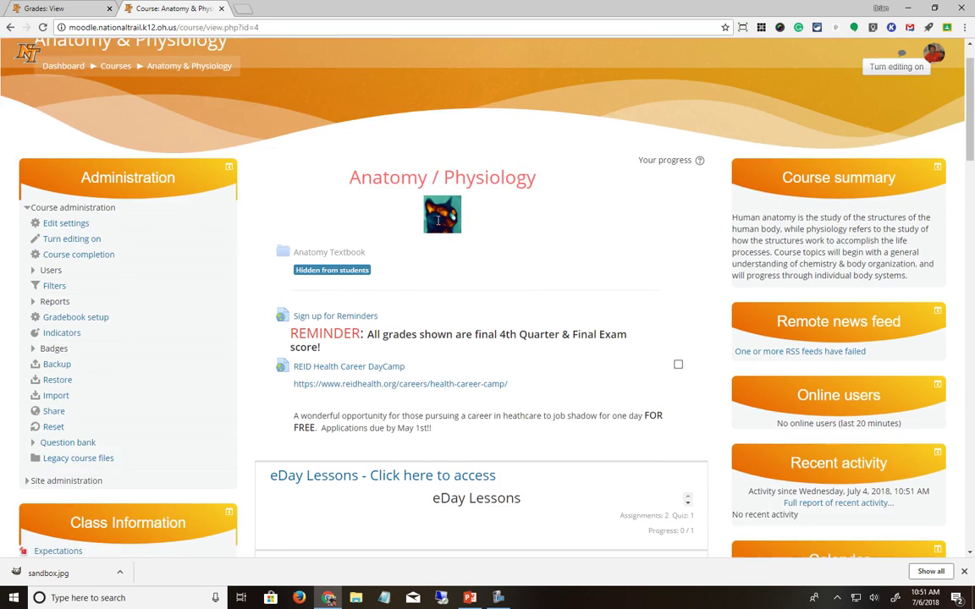
{"action": "scroll", "coordinate": [438, 224], "scroll_direction": "down", "scroll_amount": 5}
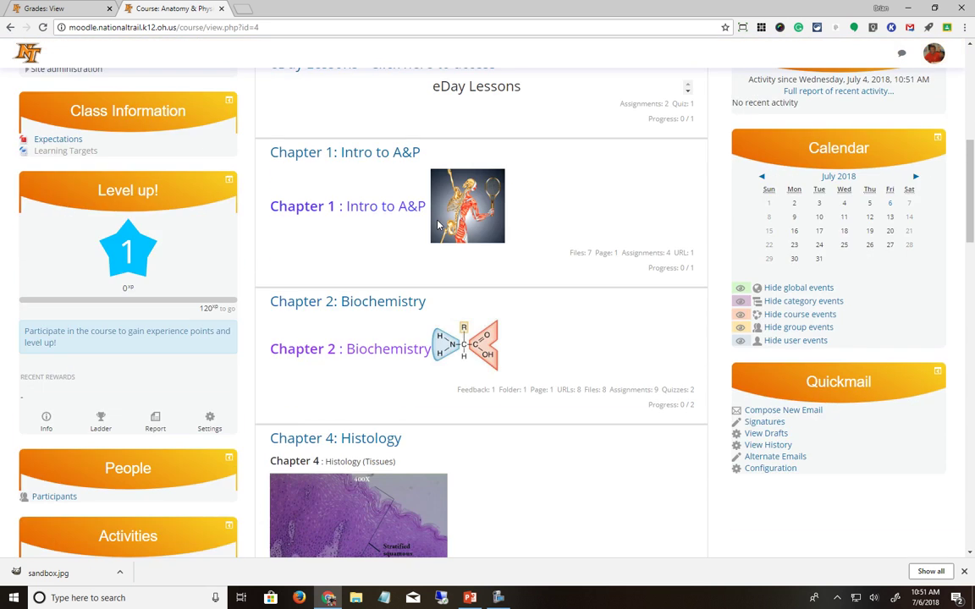
{"action": "scroll", "coordinate": [438, 224], "scroll_direction": "down", "scroll_amount": 5}
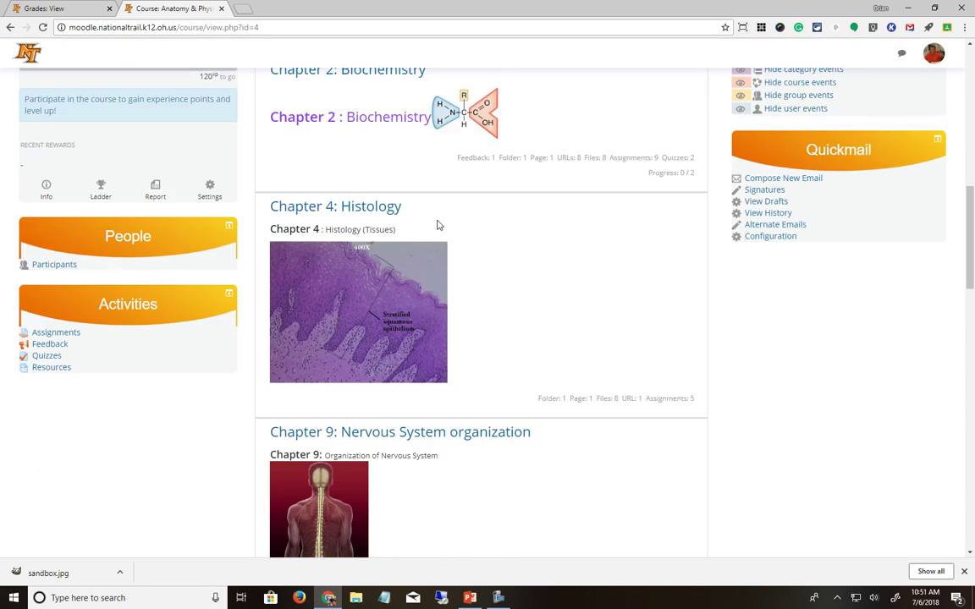
{"action": "scroll", "coordinate": [438, 225], "scroll_direction": "up", "scroll_amount": 15}
{"action": "scroll", "coordinate": [437, 222], "scroll_direction": "up", "scroll_amount": 1}
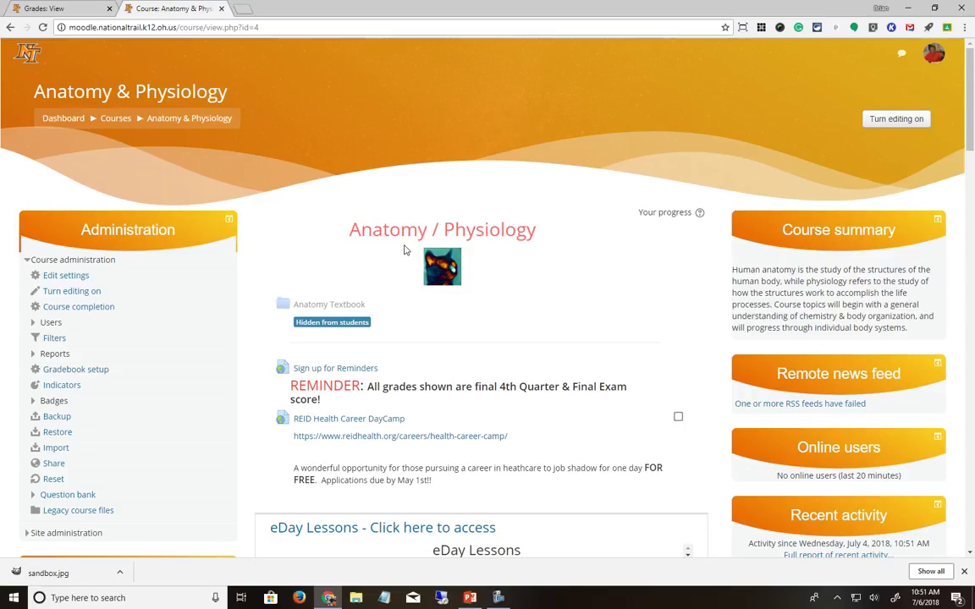
Go back to the Dashboard and open the Computer Hardware course from My Grades.
{"action": "left_click", "coordinate": [28, 54]}
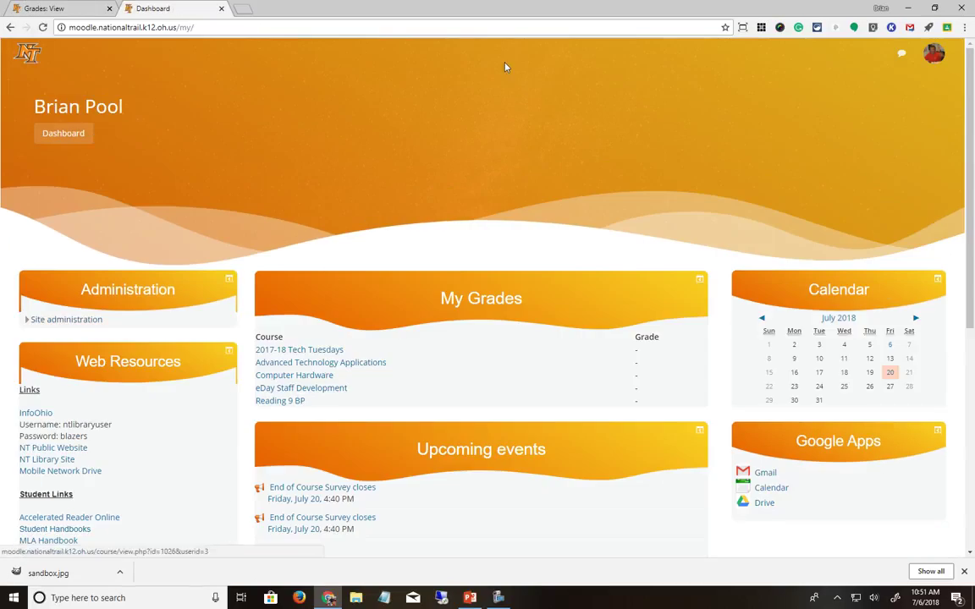
{"action": "scroll", "coordinate": [450, 194], "scroll_direction": "down", "scroll_amount": 2}
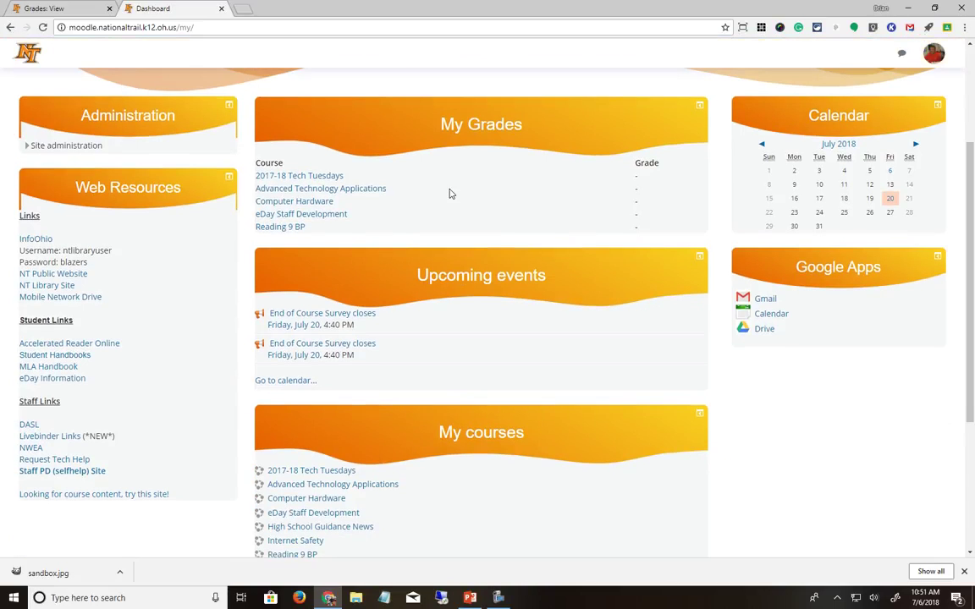
{"action": "scroll", "coordinate": [450, 193], "scroll_direction": "up", "scroll_amount": 2}
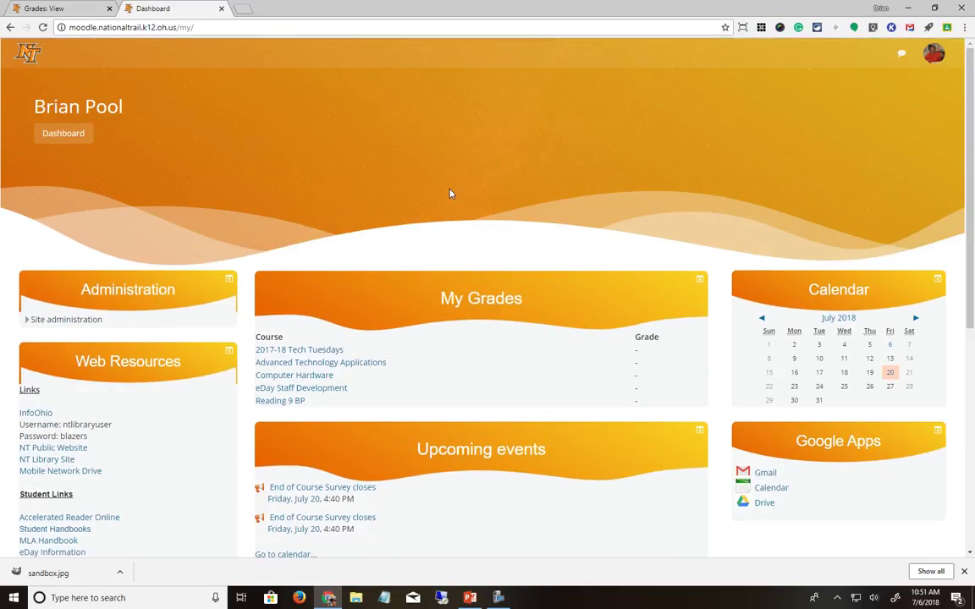
{"action": "scroll", "coordinate": [451, 194], "scroll_direction": "down", "scroll_amount": 1}
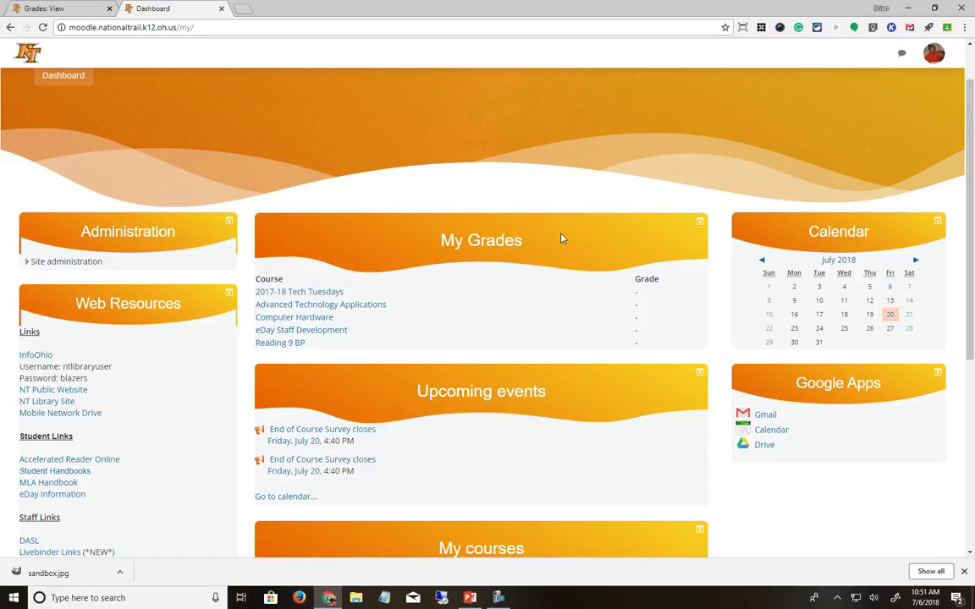
{"action": "left_click", "coordinate": [309, 319]}
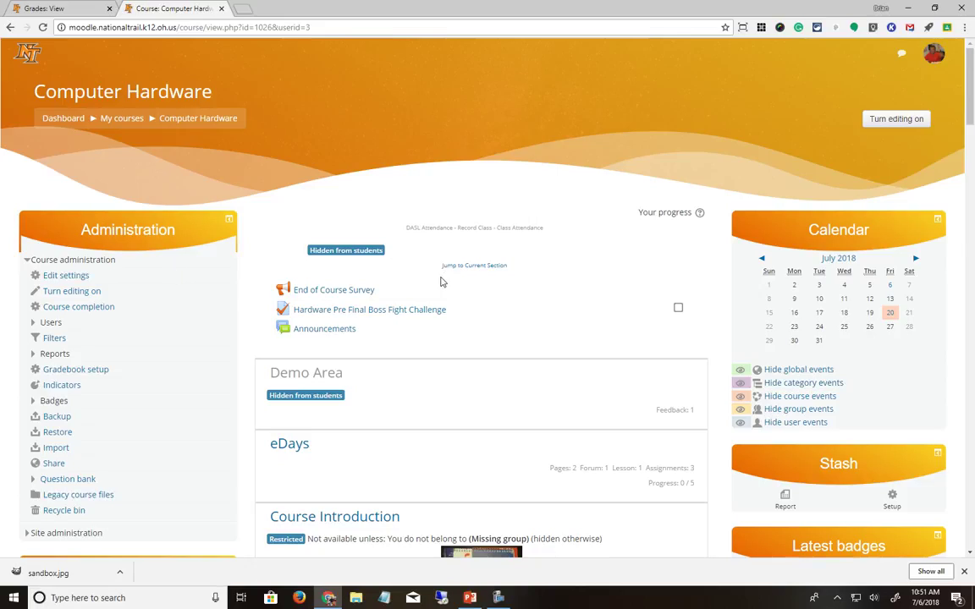
Look through all Computer Hardware sections, from the course introduction down to the last Side bar section.
{"action": "scroll", "coordinate": [440, 282], "scroll_direction": "down", "scroll_amount": 2}
{"action": "scroll", "coordinate": [440, 282], "scroll_direction": "up", "scroll_amount": 2}
{"action": "scroll", "coordinate": [440, 281], "scroll_direction": "down", "scroll_amount": 8}
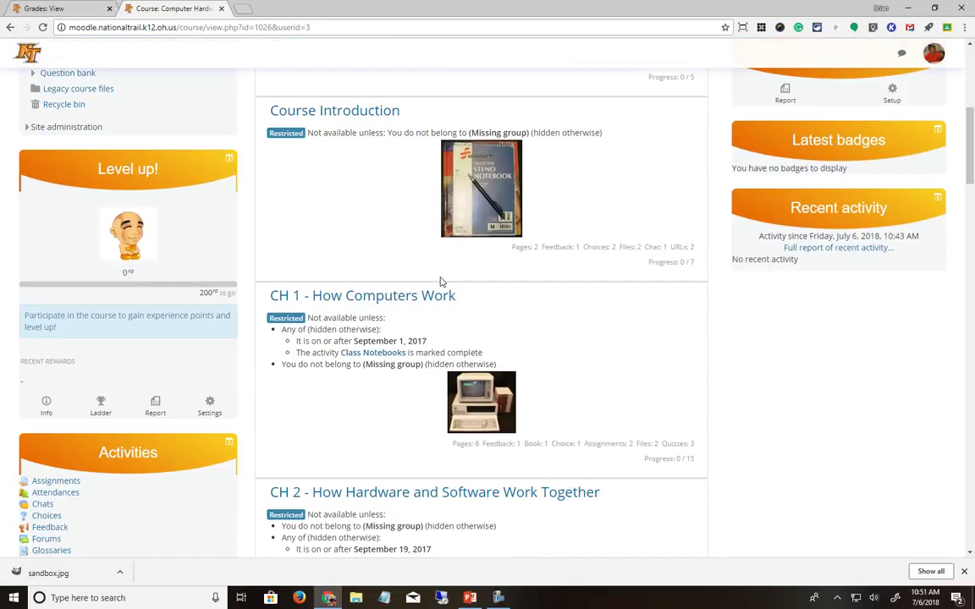
{"action": "scroll", "coordinate": [444, 292], "scroll_direction": "down", "scroll_amount": 5}
{"action": "left_click_drag", "start_coordinate": [971, 178], "coordinate": [971, 526]}
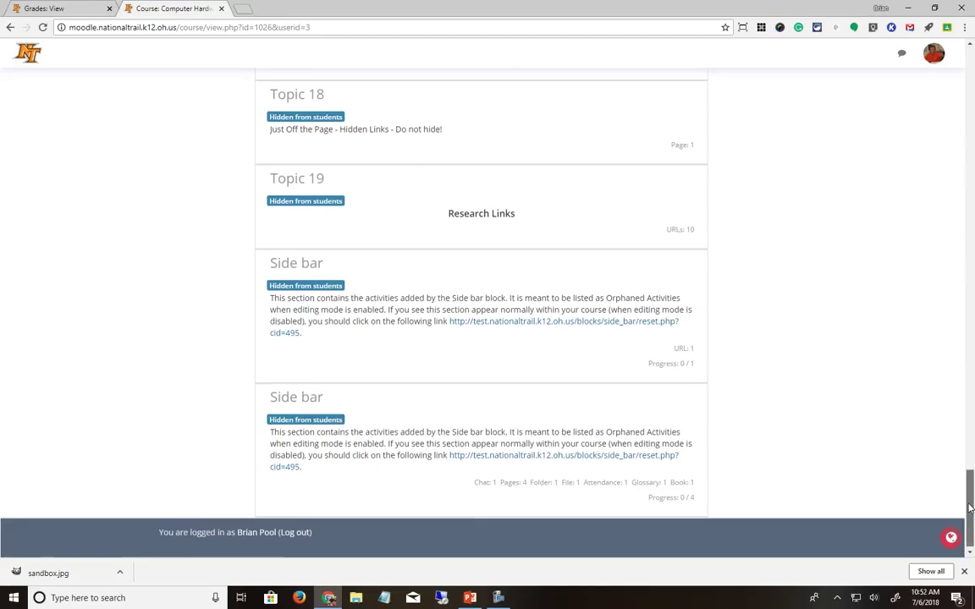
{"action": "left_click_drag", "start_coordinate": [967, 529], "coordinate": [931, 139]}
{"action": "scroll", "coordinate": [931, 139], "scroll_direction": "up", "scroll_amount": 3}
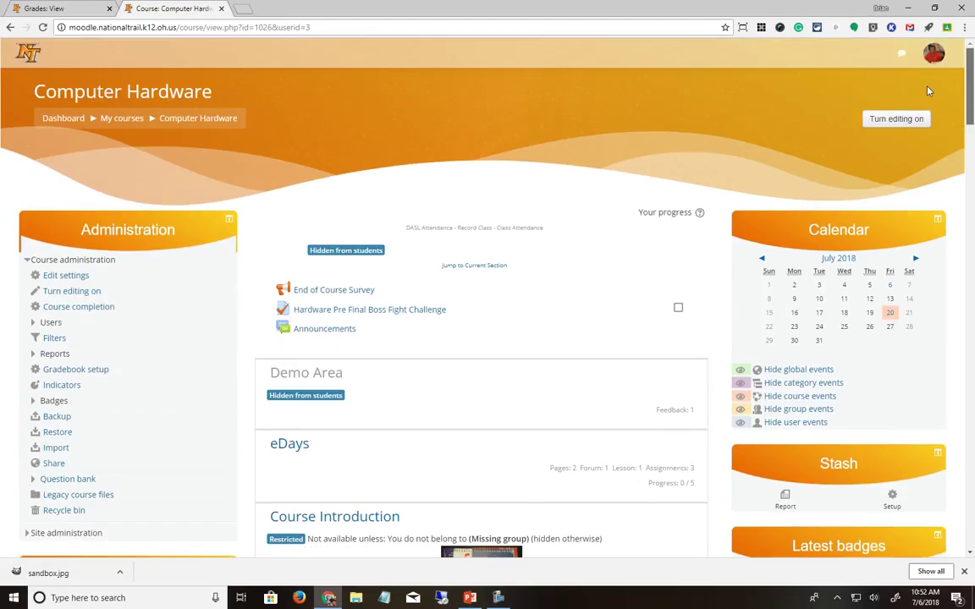
Turn editing on in Computer Hardware, inspect the sections in editing mode, and turn editing off again.
{"action": "left_click", "coordinate": [888, 124]}
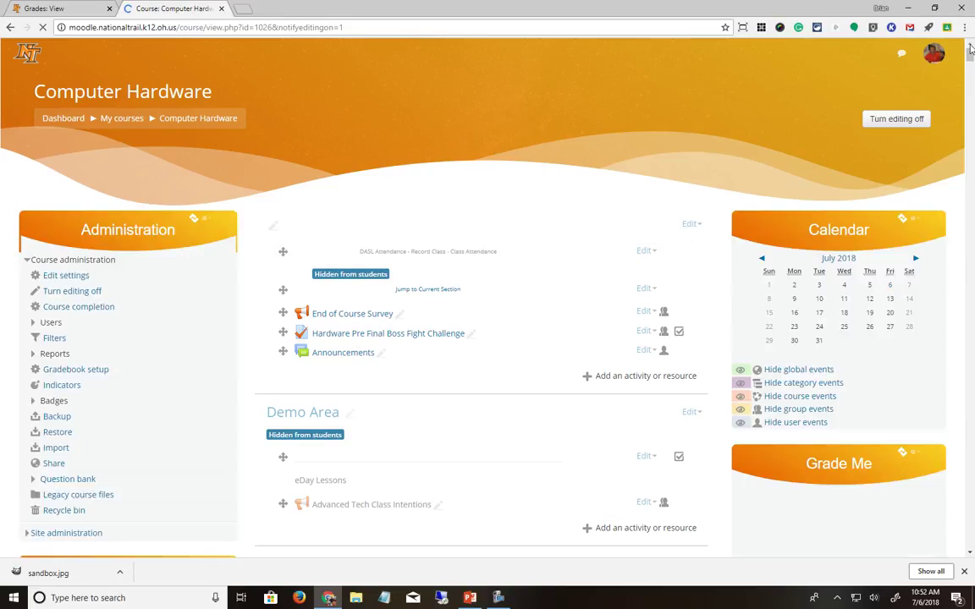
{"action": "scroll", "coordinate": [969, 405], "scroll_direction": "down", "scroll_amount": 15}
{"action": "scroll", "coordinate": [969, 405], "scroll_direction": "down", "scroll_amount": 20}
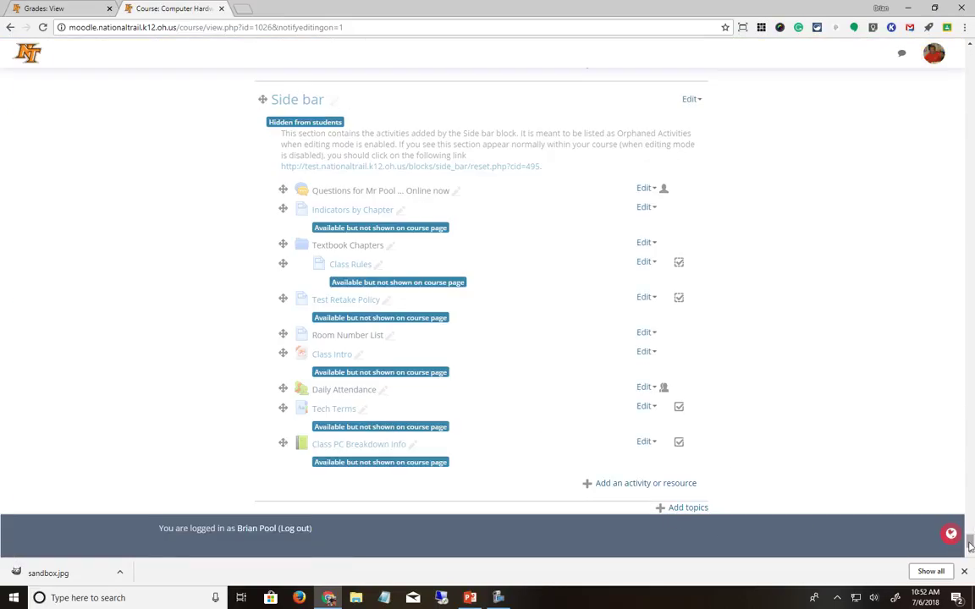
{"action": "scroll", "coordinate": [883, 76], "scroll_direction": "up", "scroll_amount": 20}
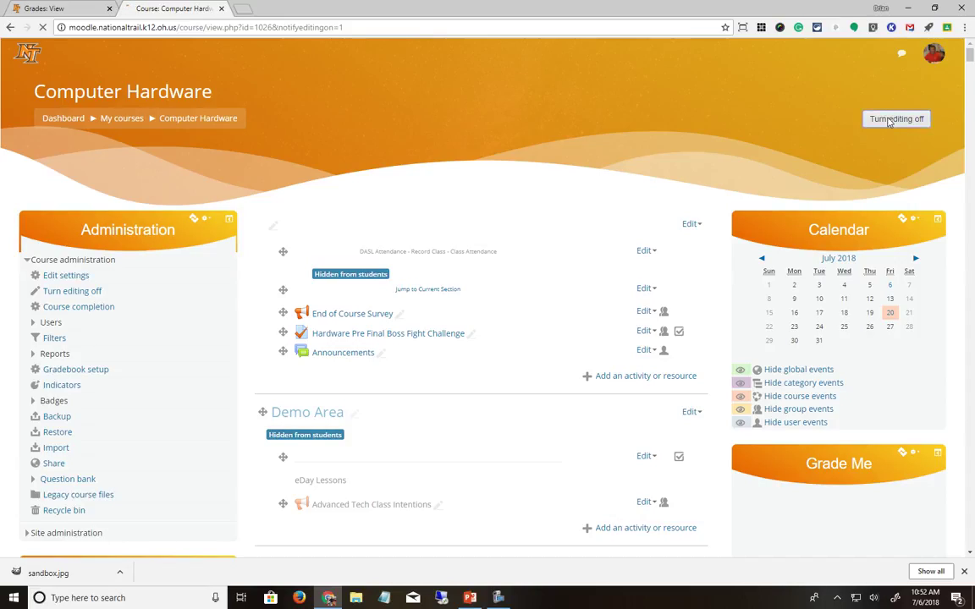
{"action": "left_click", "coordinate": [891, 119]}
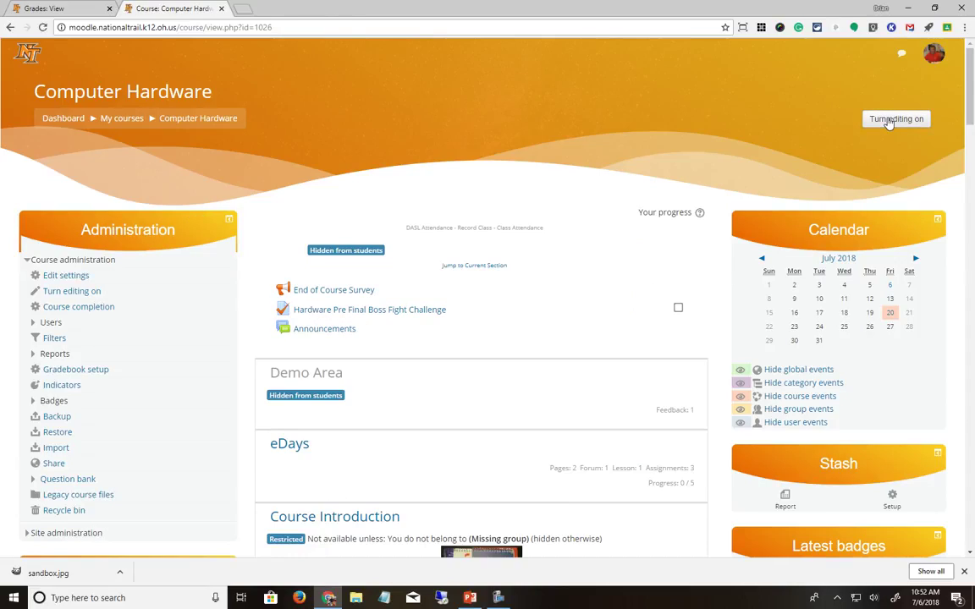